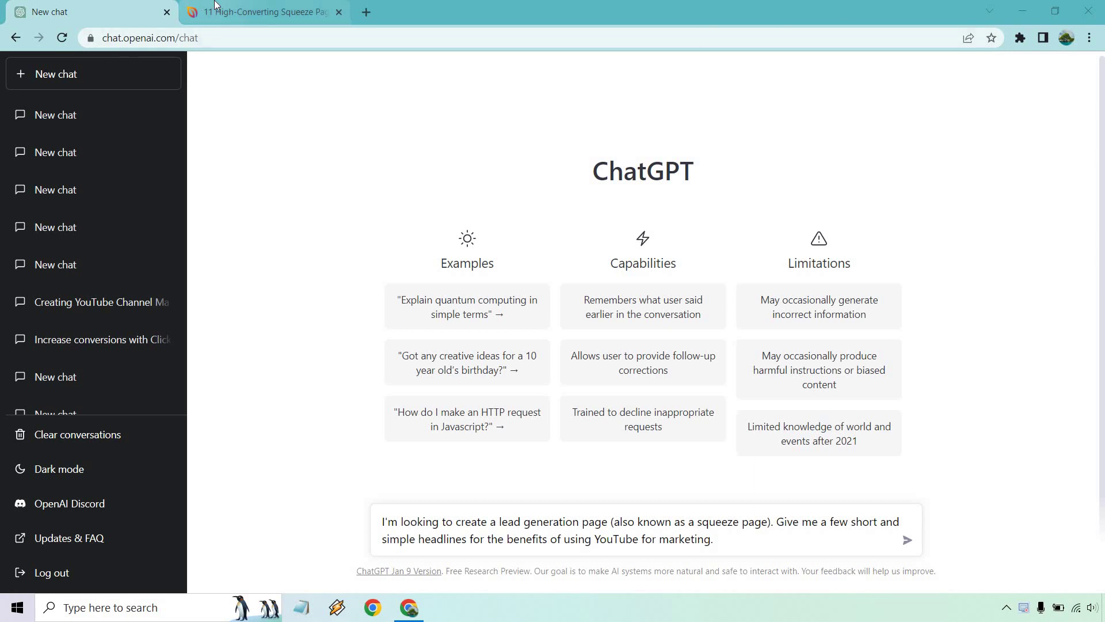
Step: Show the Regular Squeeze Page example in the '11 High-Converting Squeeze Page' article
click(252, 10)
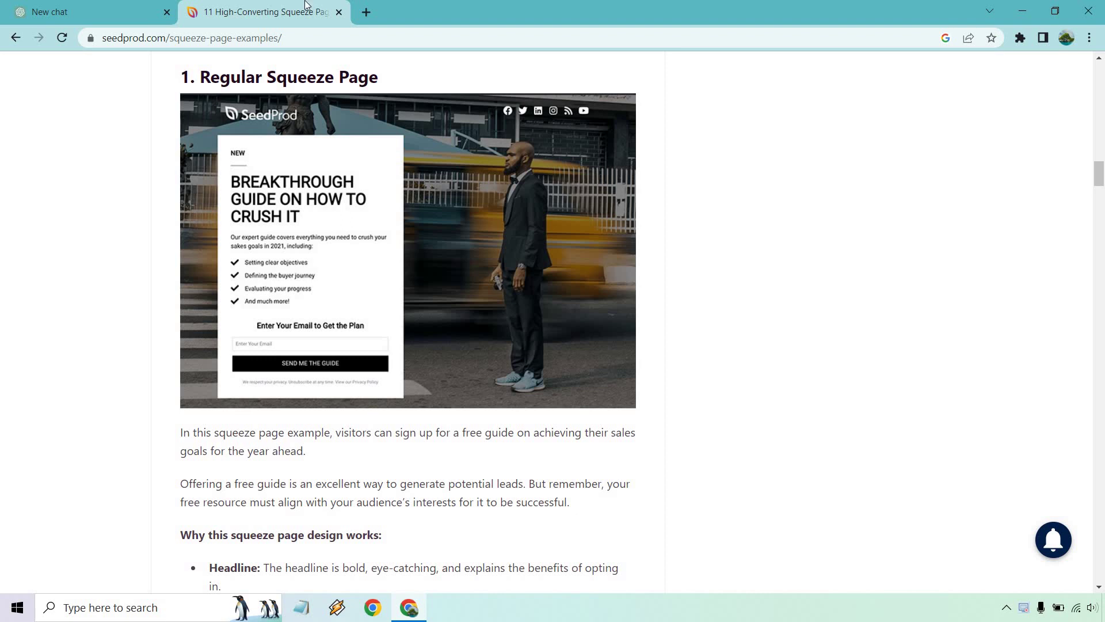
Step: Review the YouTube-marketing headline prompt in ChatGPT and send it
click(97, 8)
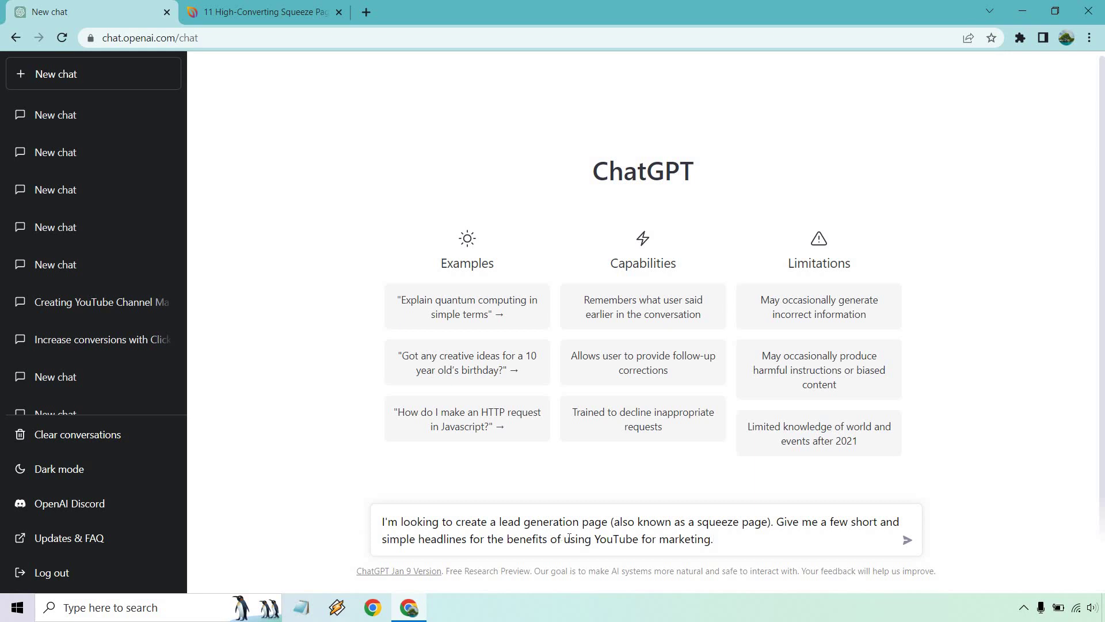
drag(565, 539, 714, 539)
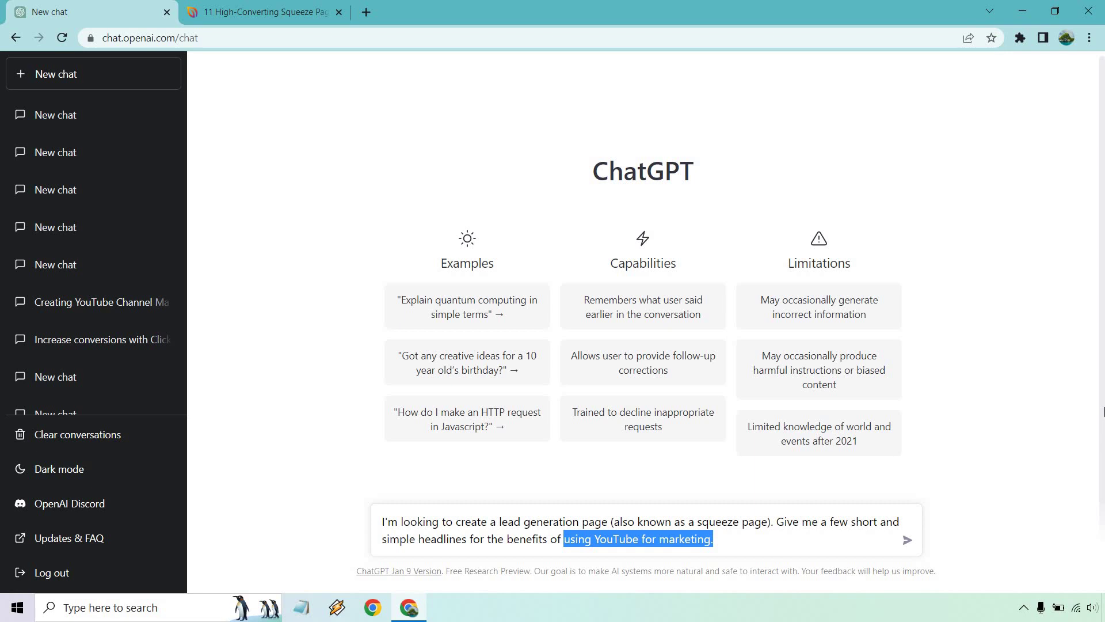
key(Right)
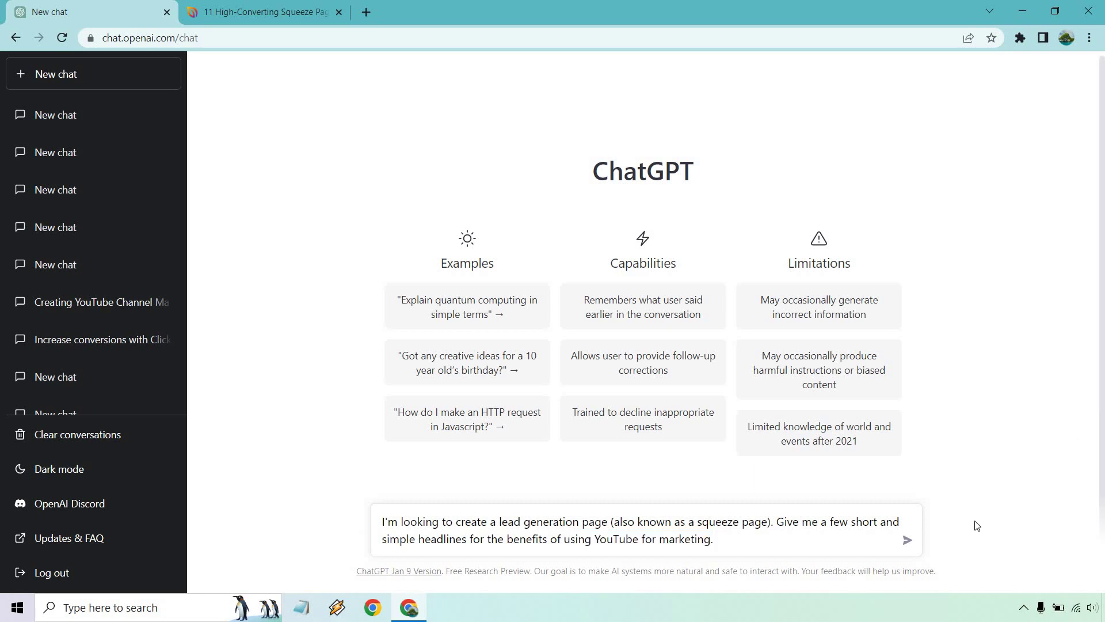
click(908, 542)
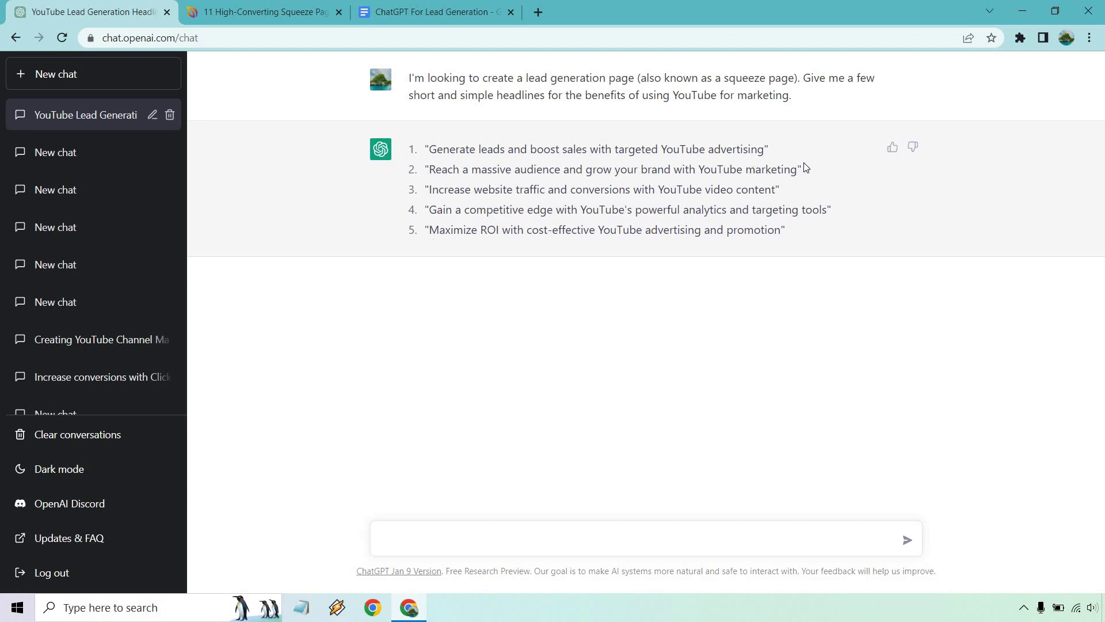
Step: Copy headline 2 into the doc and into Notepad as plain text
drag(799, 171, 432, 175)
click(449, 11)
text(Reach a massive audience and grow your brand with YouTube marketing)
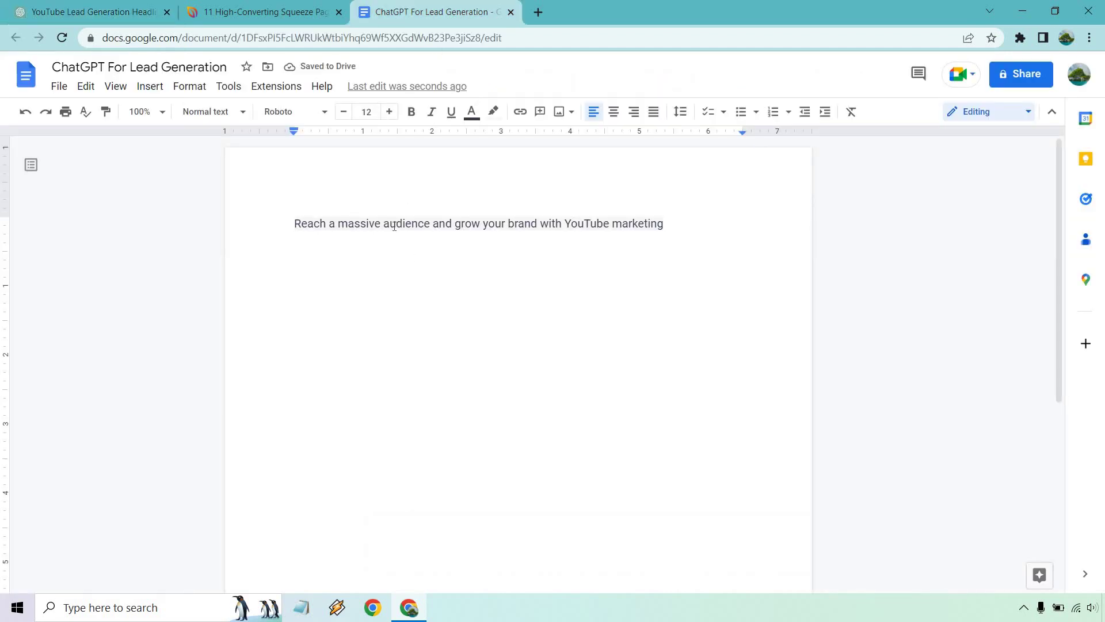
click(300, 607)
text(Reach a massive audience and grow your brand with YouTube marketing)
key(ctrl+a)
key(ctrl+c)
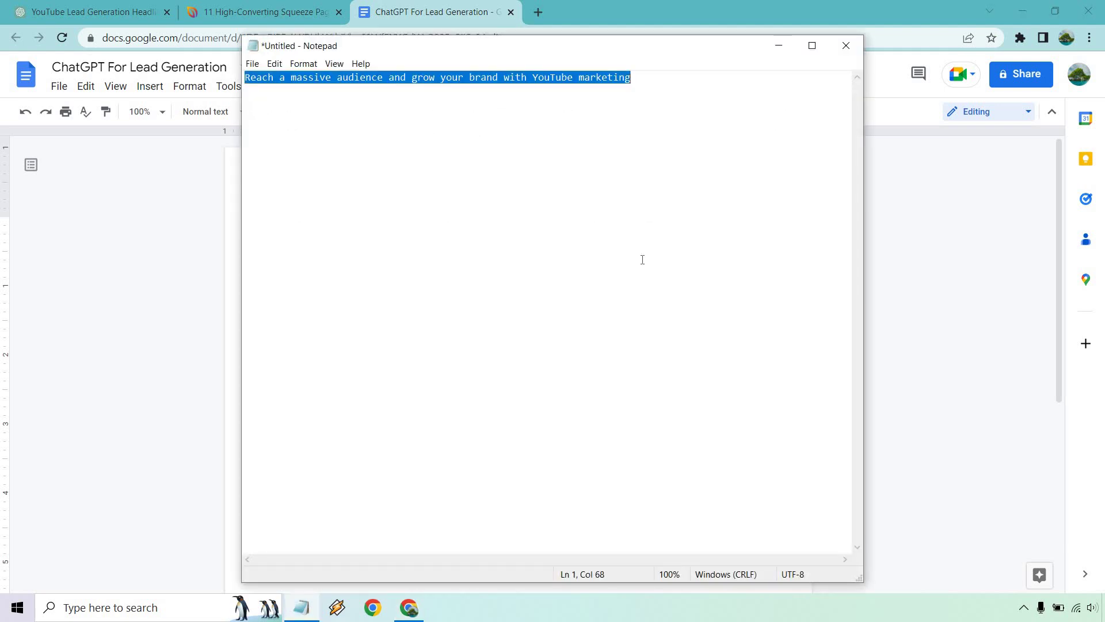
Step: Replace the formatted headline in Docs with the plain-text version and start a new line
click(783, 52)
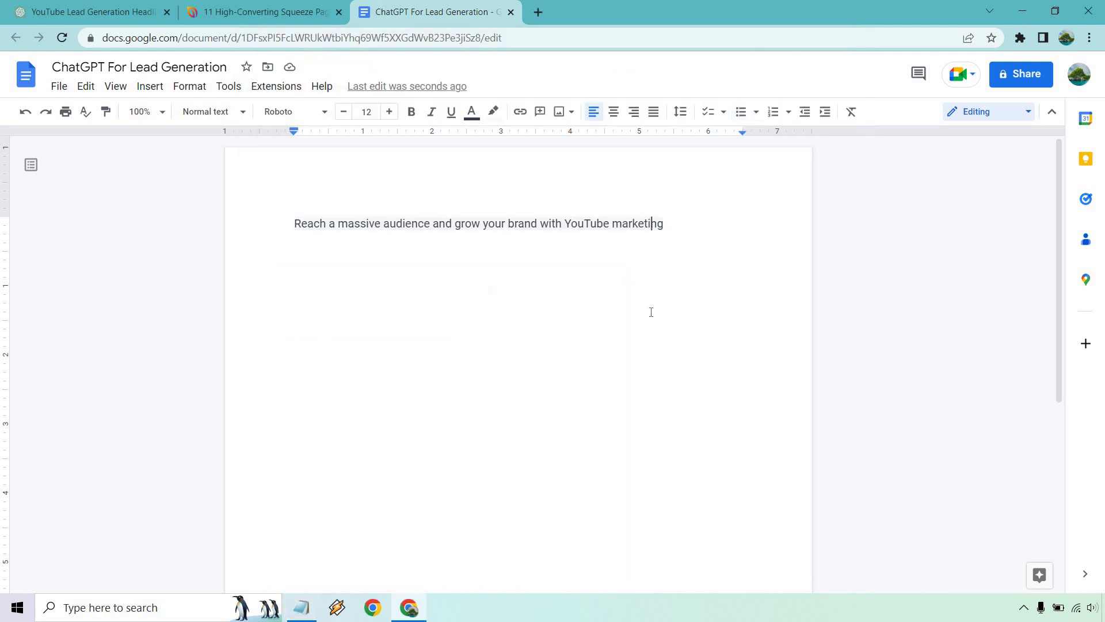
key(BackSpace)
key(ctrl+v)
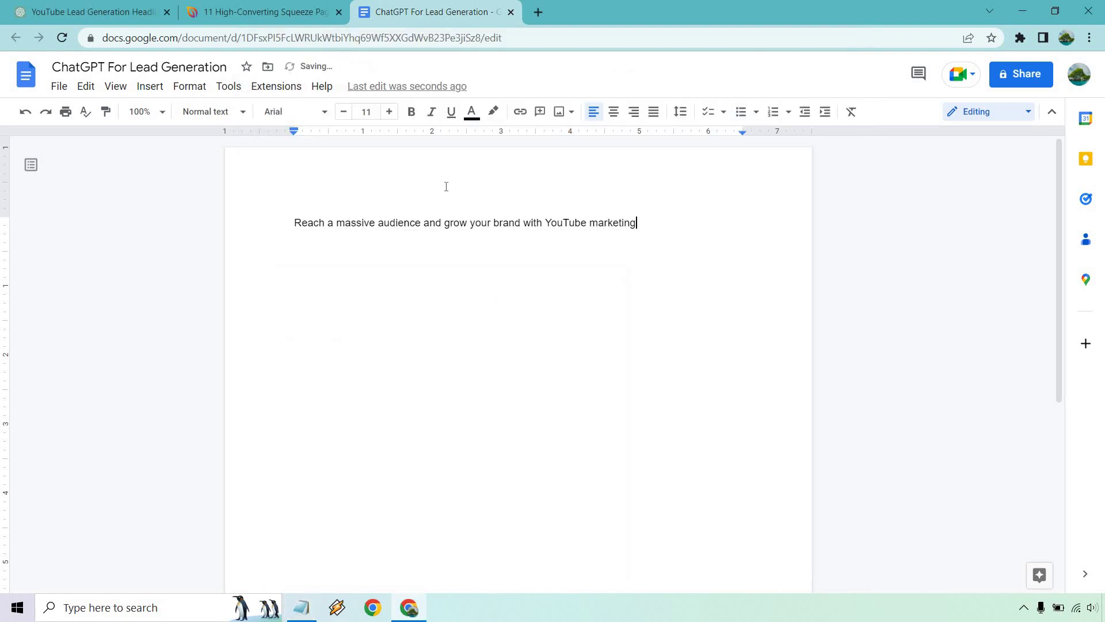
key(Return)
key(Return)
click(93, 10)
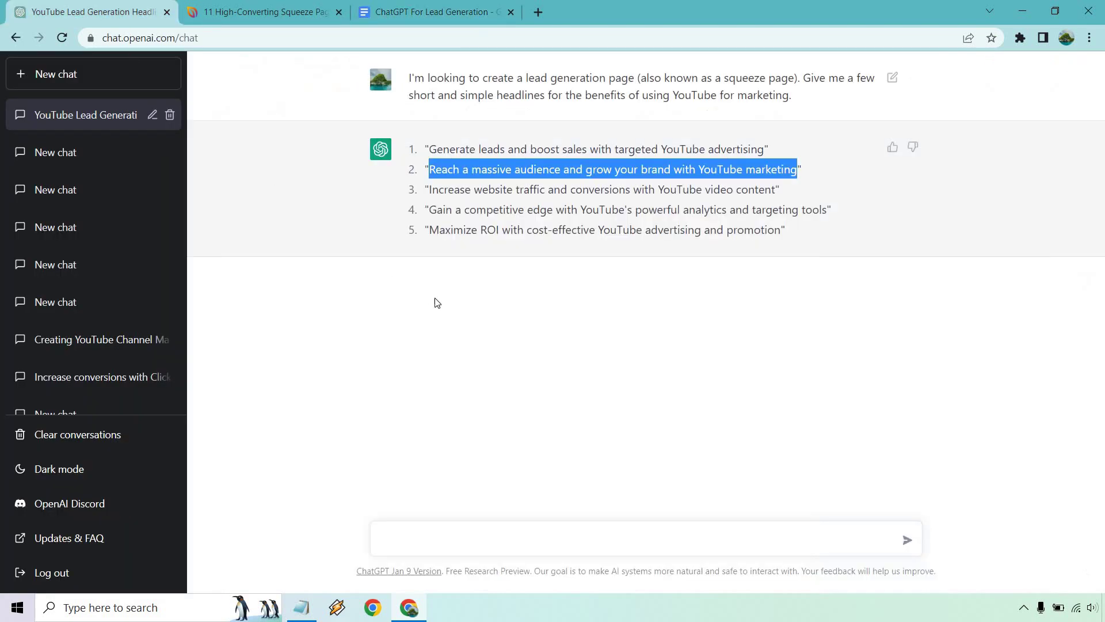
click(518, 372)
click(440, 9)
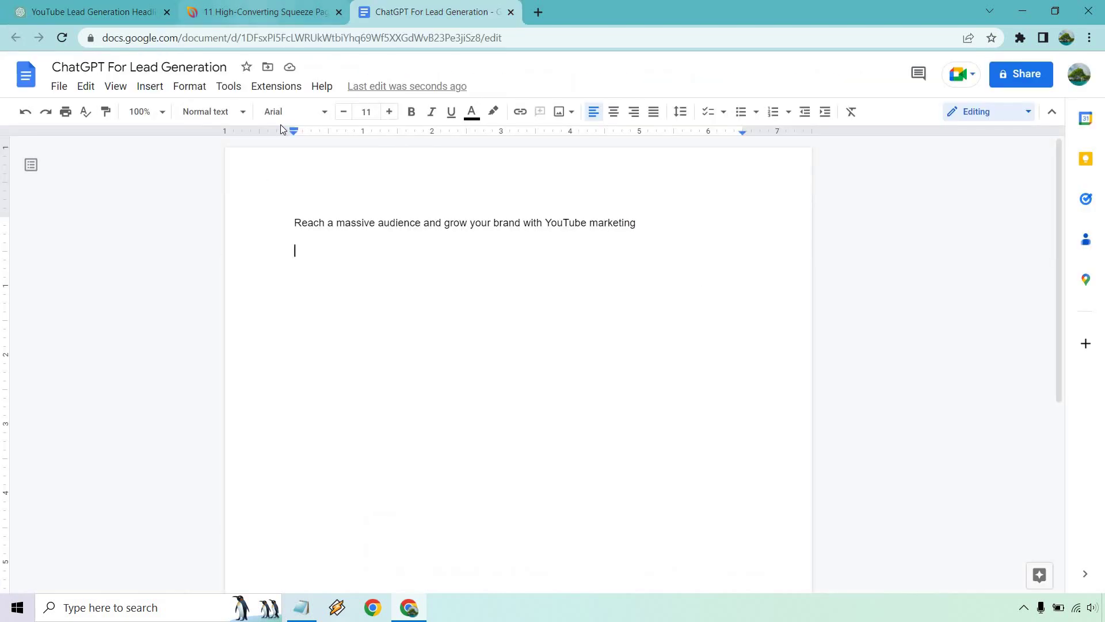
click(312, 9)
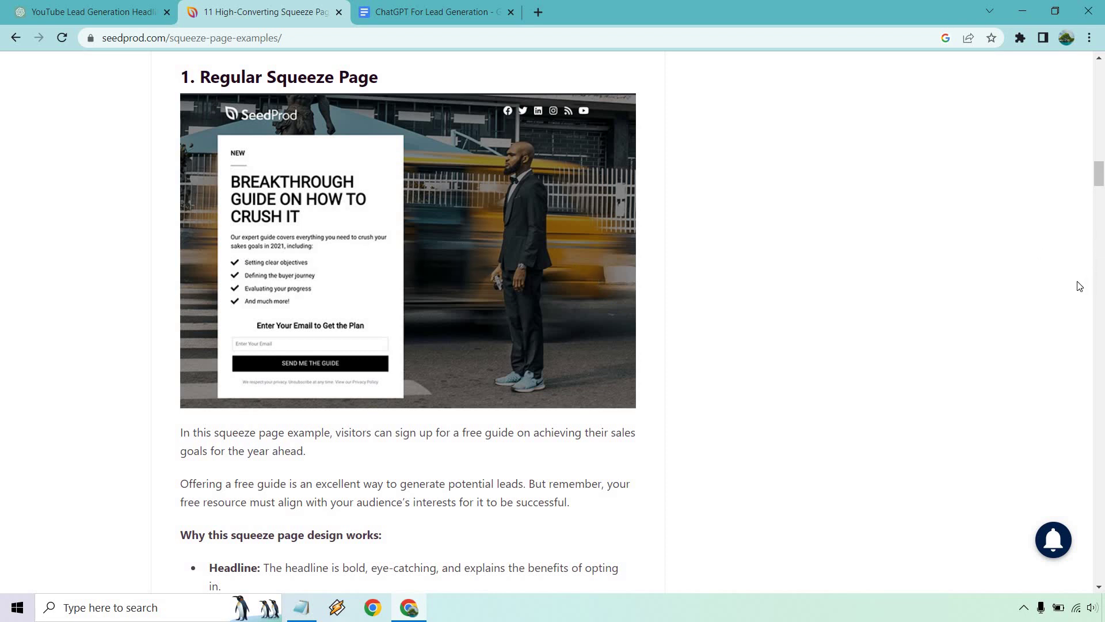
Step: Send the YouTube marketing eBook description request and select ChatGPT's reply
click(47, 9)
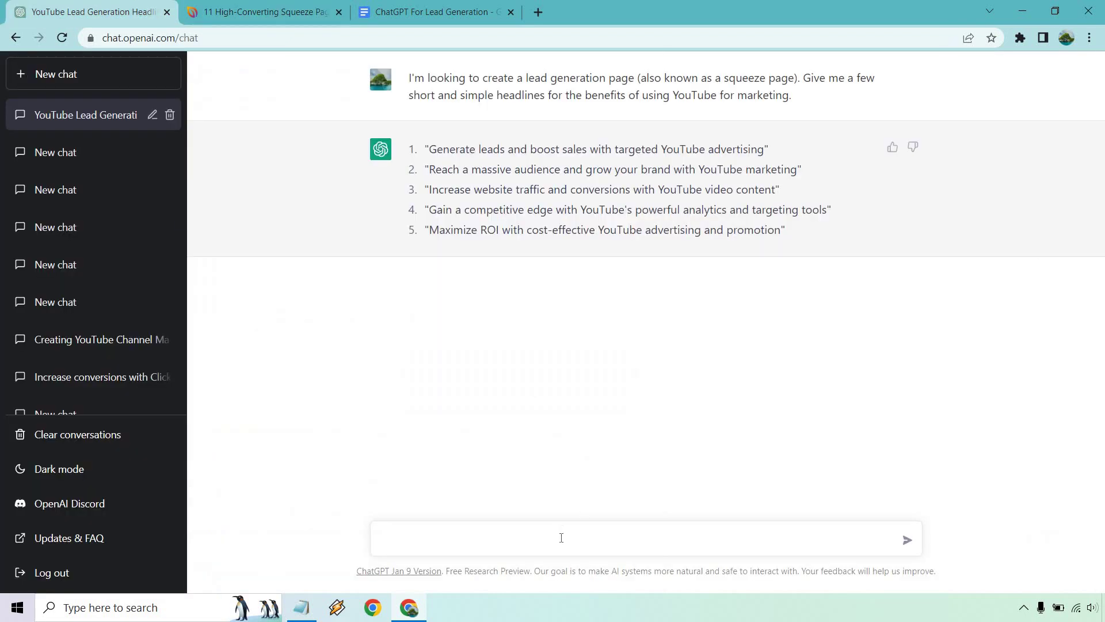
text(Write 1-2 sentences about what this eBook covers for your YouTube marketing.)
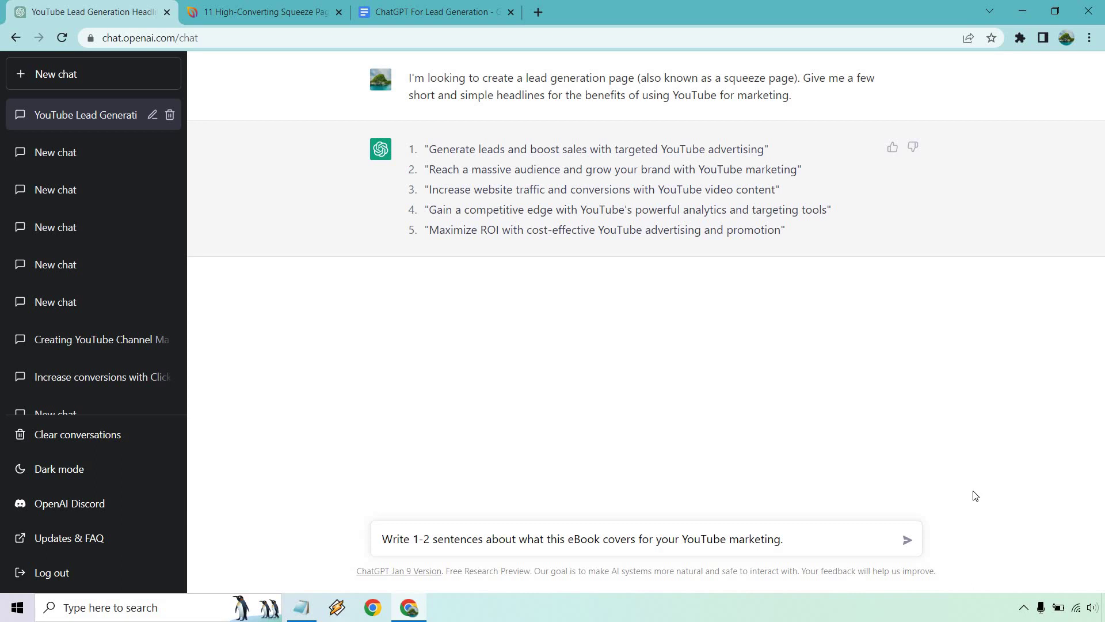
click(908, 537)
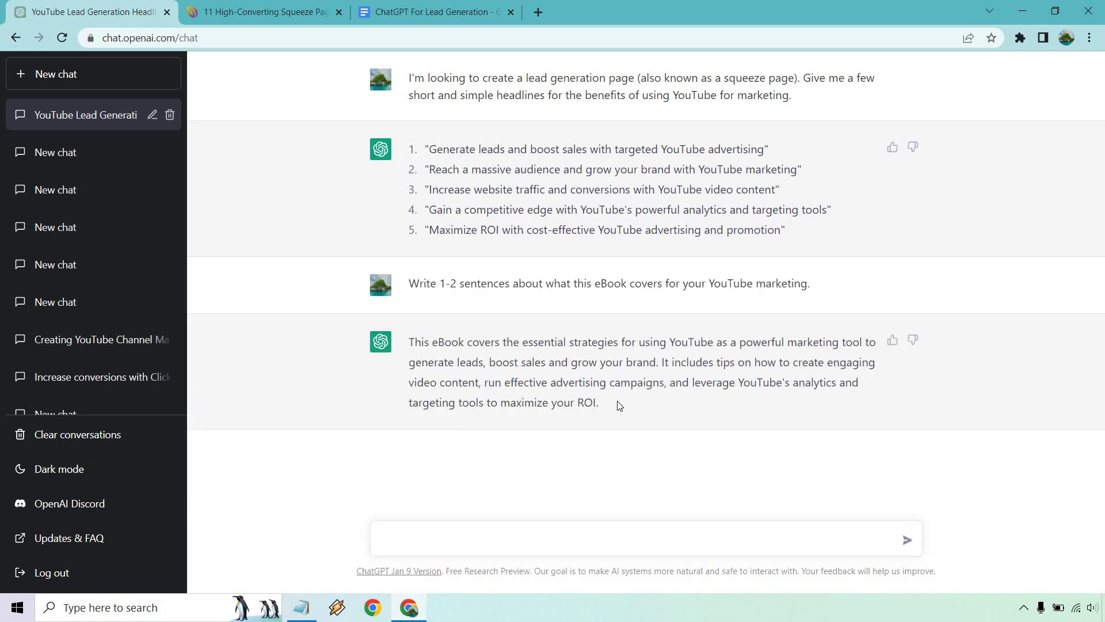
drag(615, 405, 408, 342)
key(ctrl+c)
Step: Paste the eBook description as plain text below the headline, adding a new paragraph
click(301, 607)
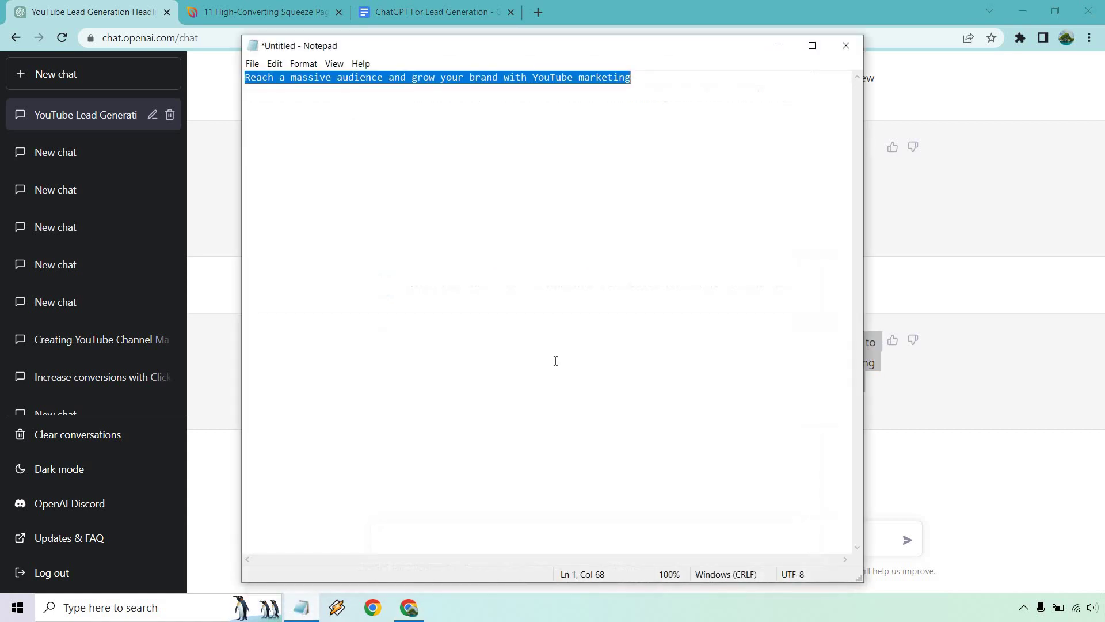
key(ctrl+v)
key(ctrl+a)
click(892, 282)
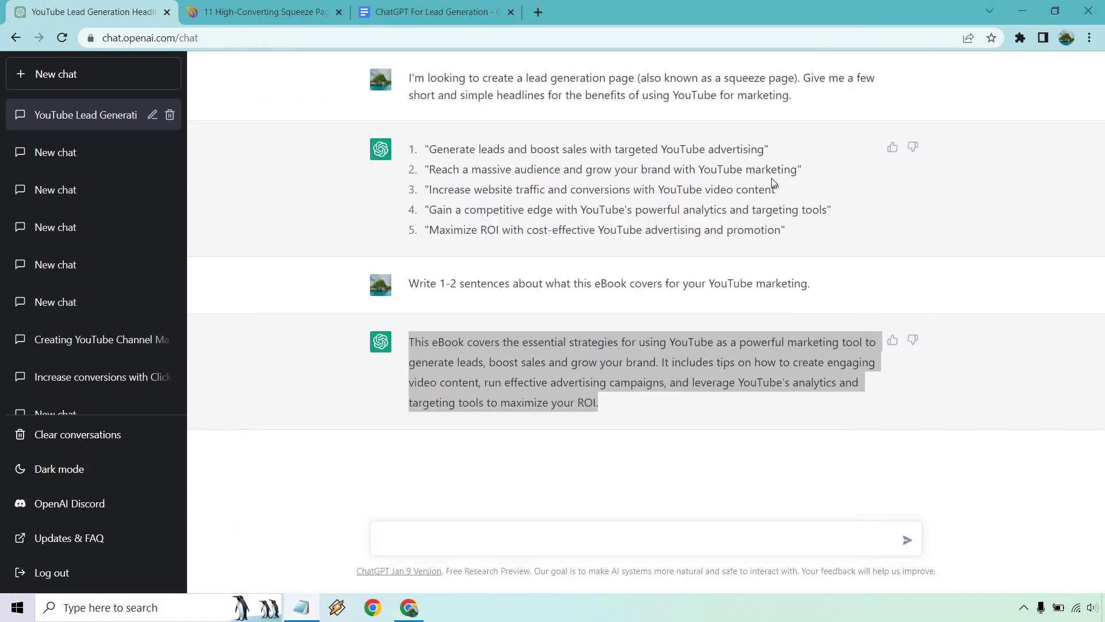
click(436, 12)
key(ctrl+v)
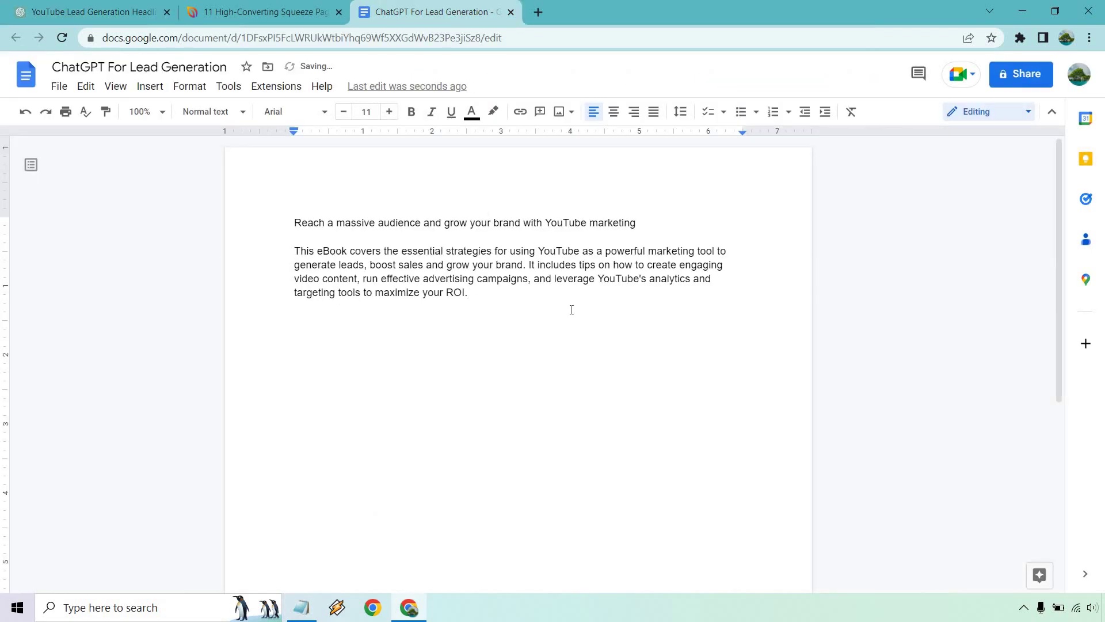
key(Return)
key(Return)
Step: Send the 'Write 8 bullet points' prompt on YouTube marketing benefits
click(276, 11)
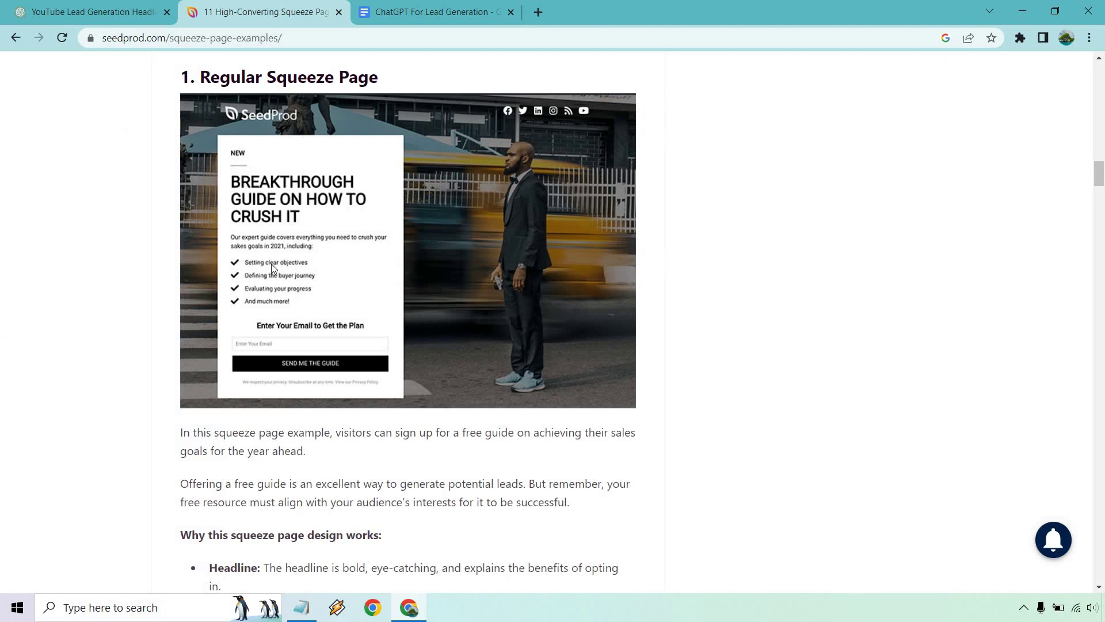
click(93, 5)
click(454, 543)
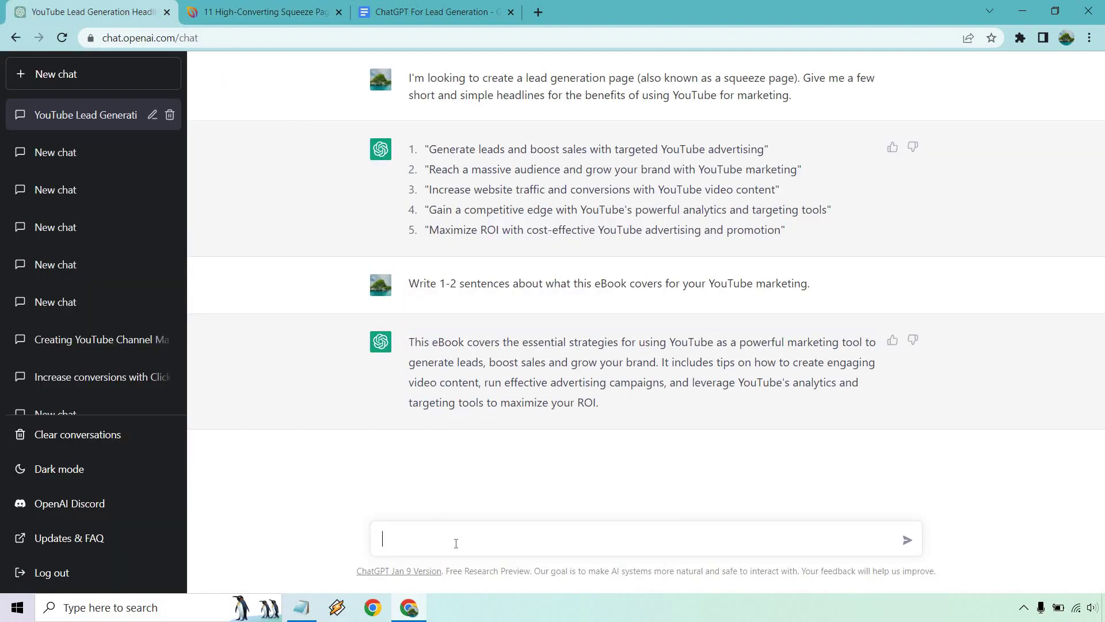
text(Write 8 bullet points that are based on the benefits of YouTube marketing.)
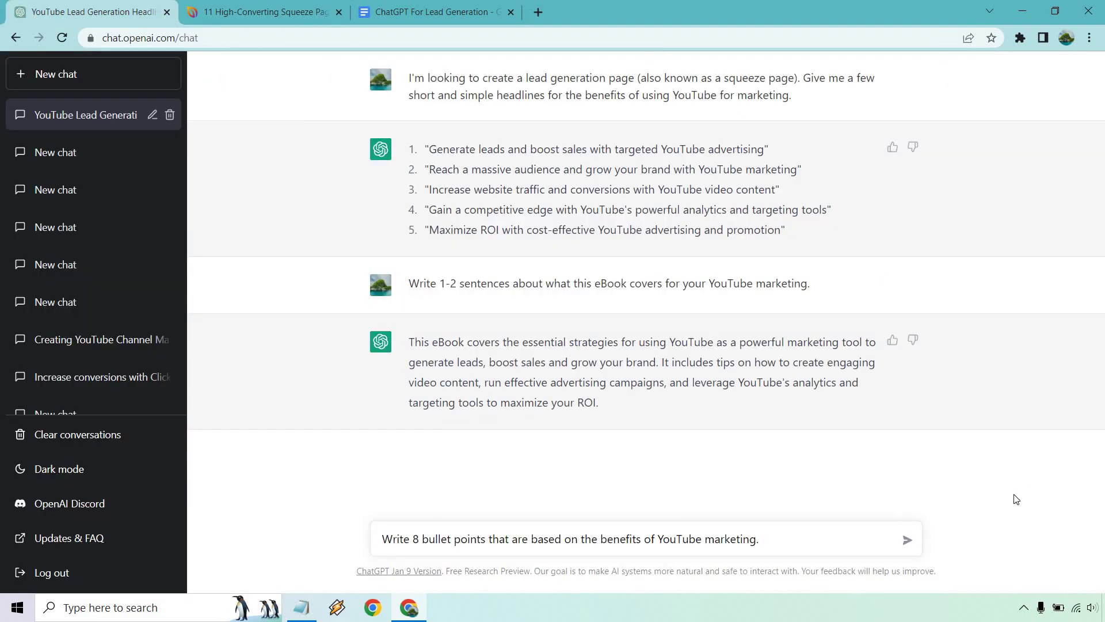
click(906, 540)
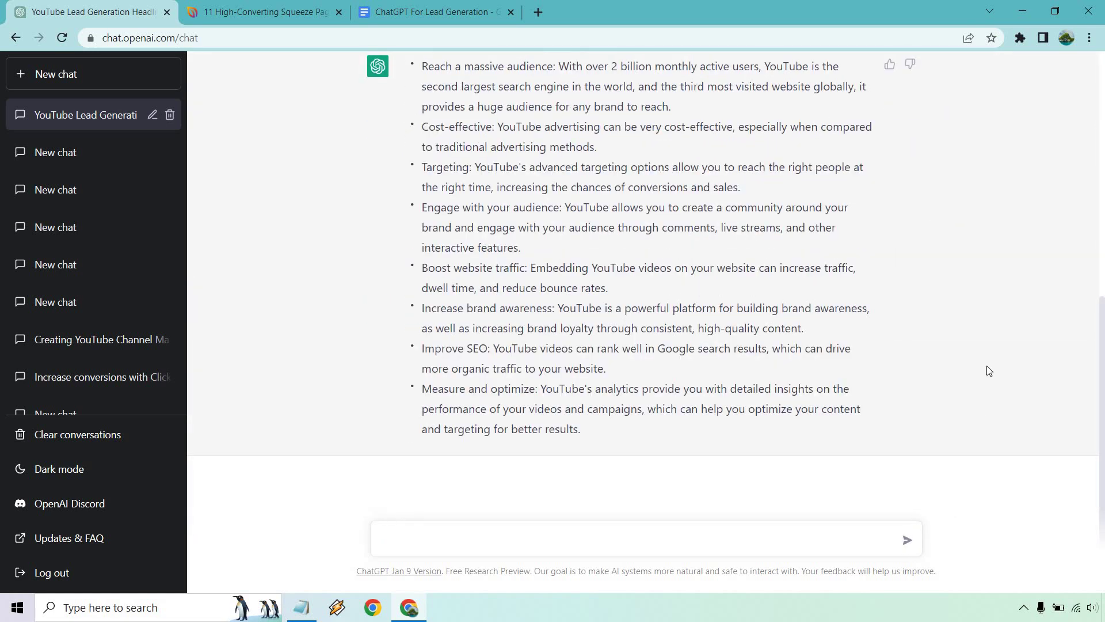
scroll(979, 337, up, 1)
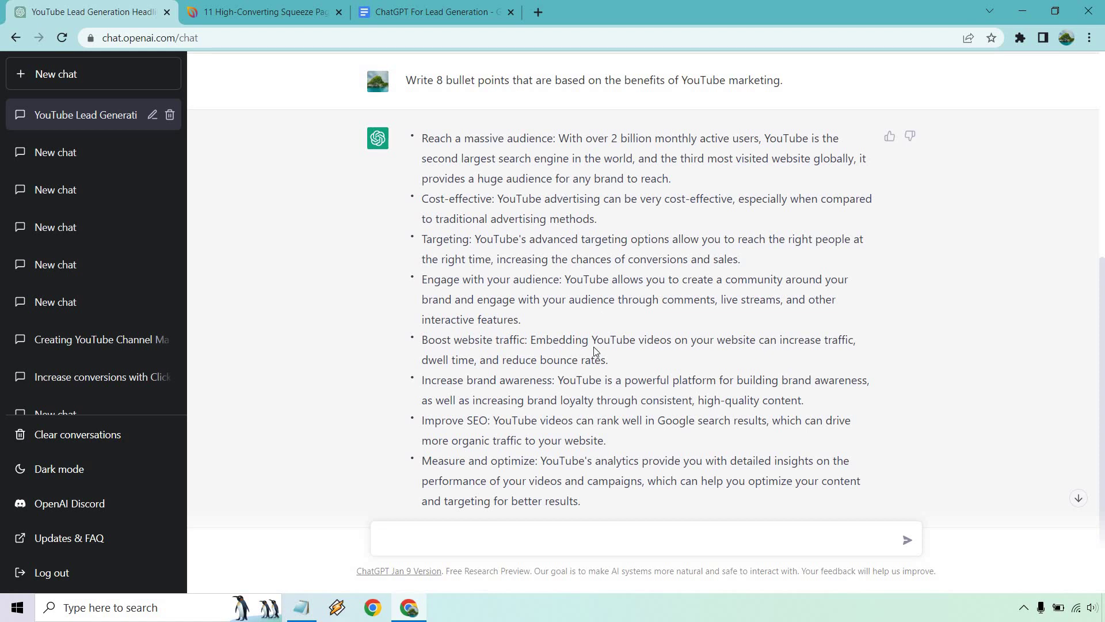
scroll(568, 399, up, 3)
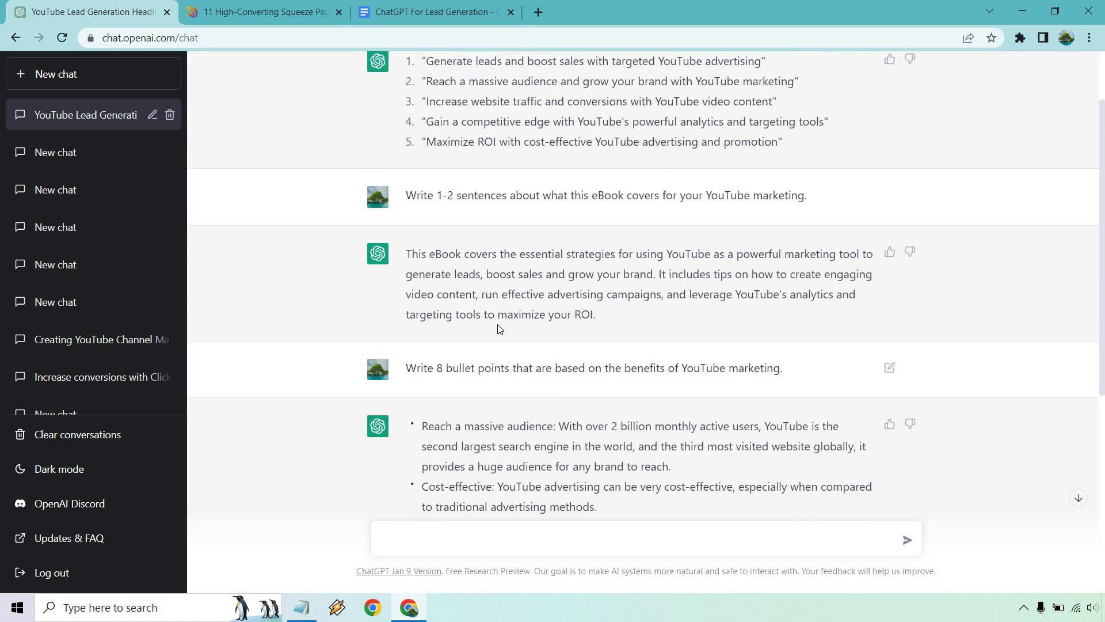
scroll(643, 302, down, 1)
scroll(625, 329, down, 3)
mouse_move(590, 433)
mouse_down()
mouse_move(413, 299)
mouse_move(414, 283)
mouse_up()
key(ctrl+c)
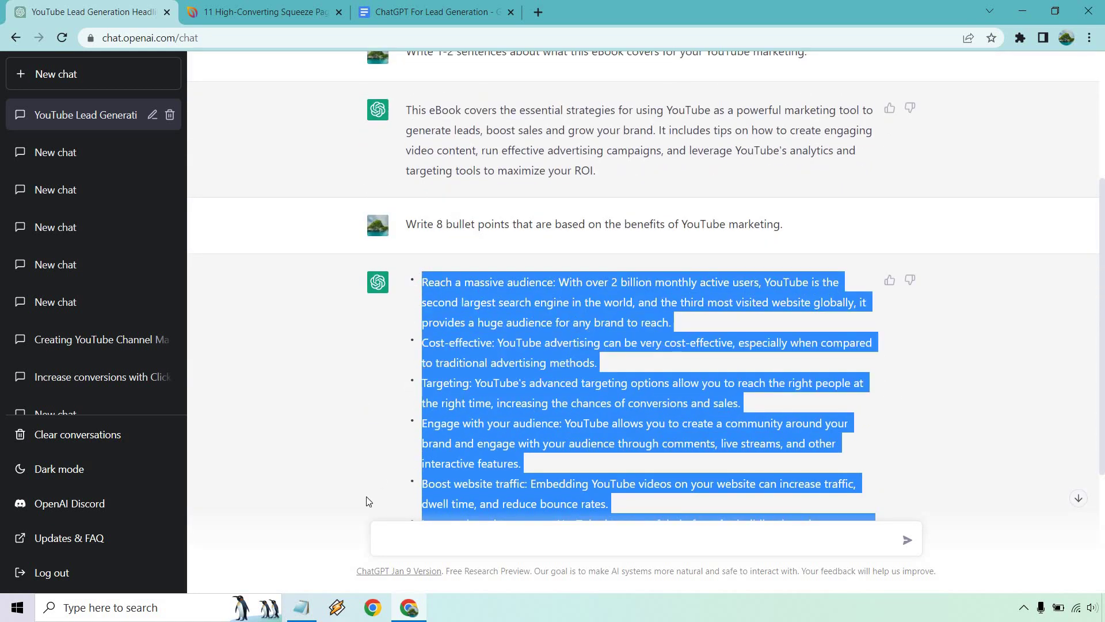
Step: Paste the eight benefit bullets as plain text below the eBook paragraph
click(315, 606)
key(ctrl+a)
click(437, 12)
key(ctrl+v)
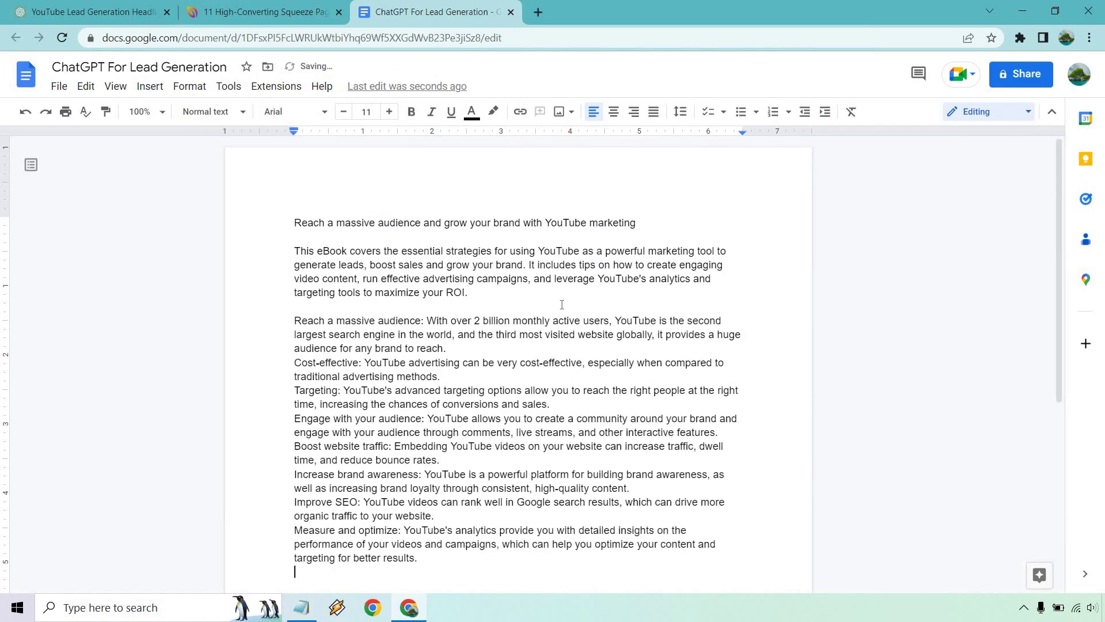
Step: Add a blank line after each benefit bullet
click(464, 344)
key(Return)
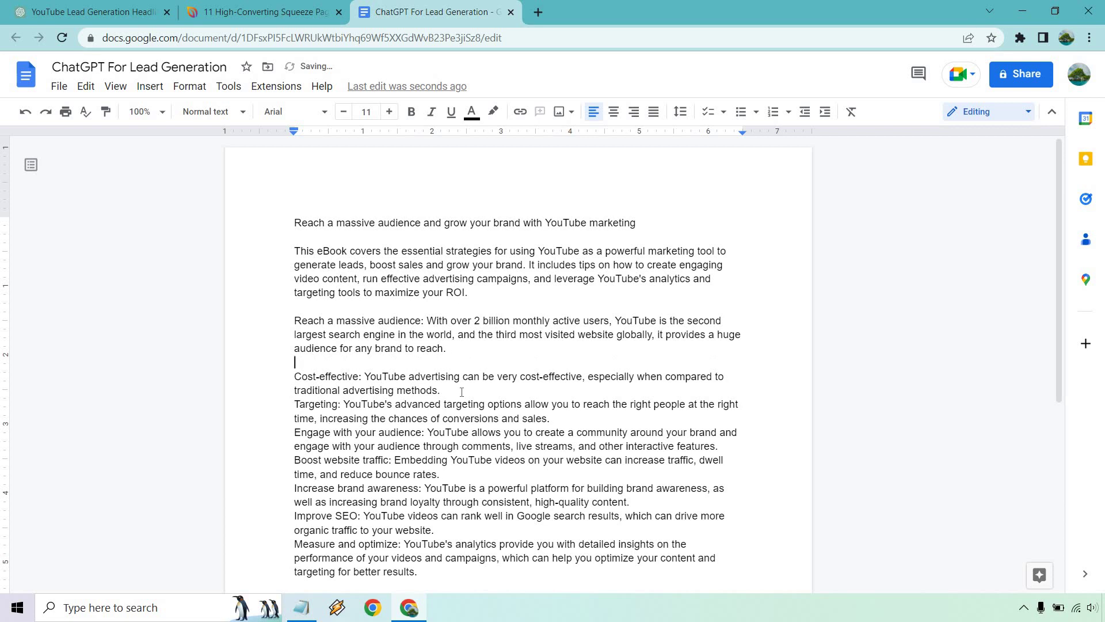
click(463, 389)
key(Return)
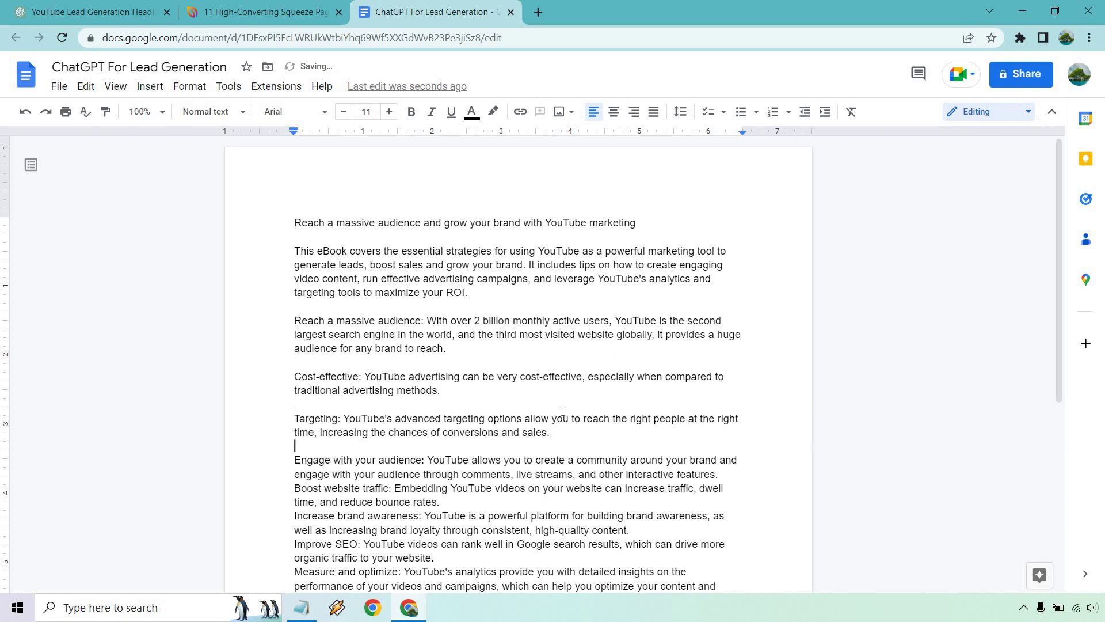
scroll(563, 413, down, 2)
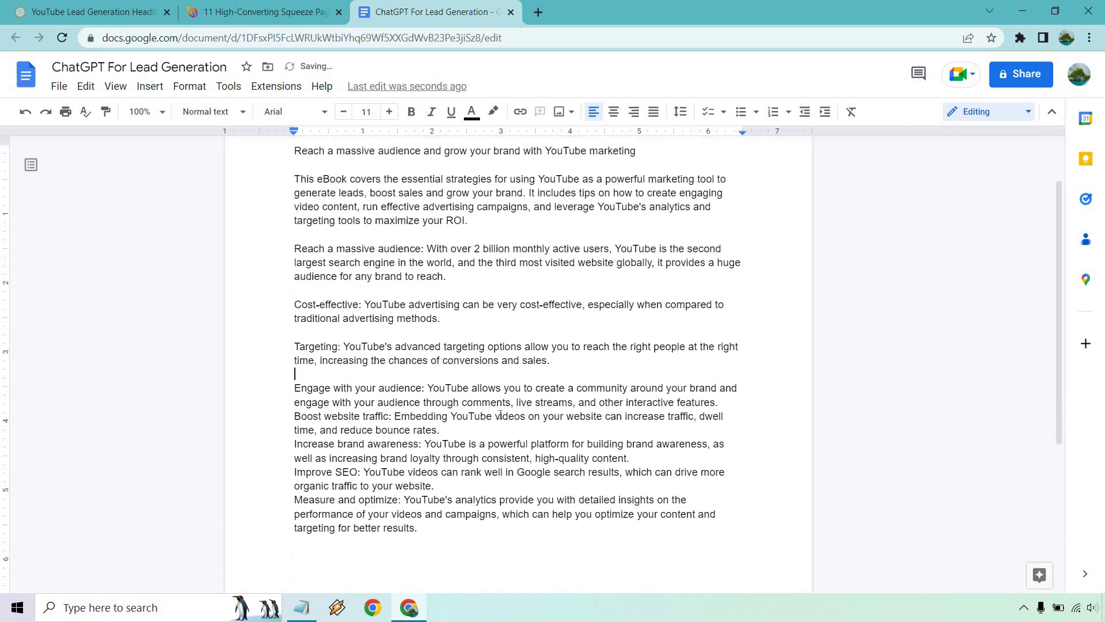
click(295, 422)
key(Return)
scroll(418, 371, down, 3)
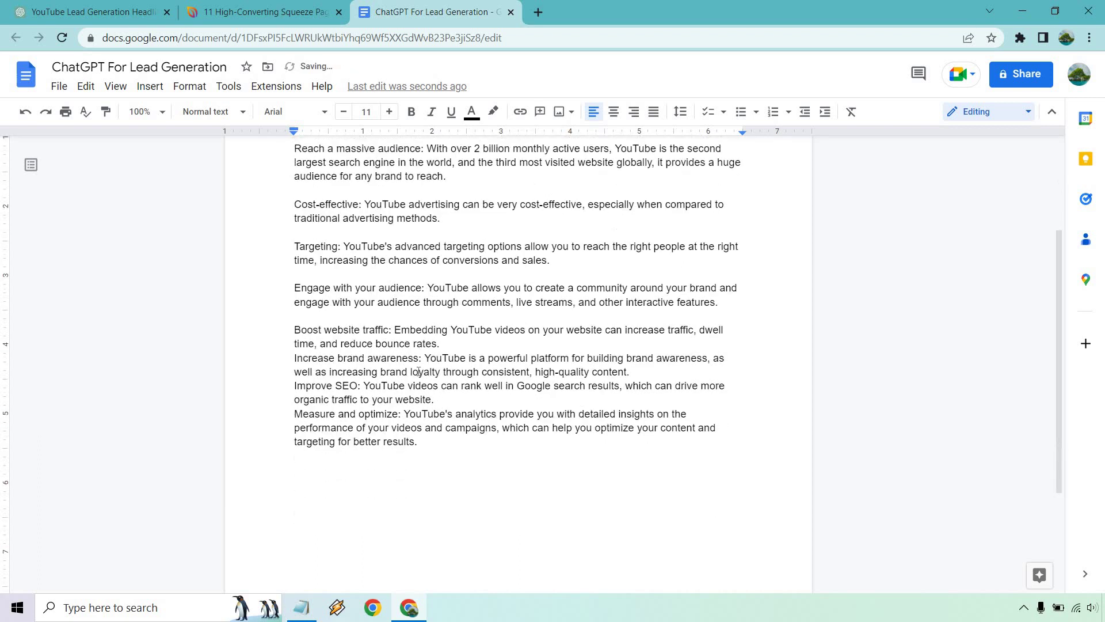
scroll(418, 372, down, 1)
click(442, 301)
key(Return)
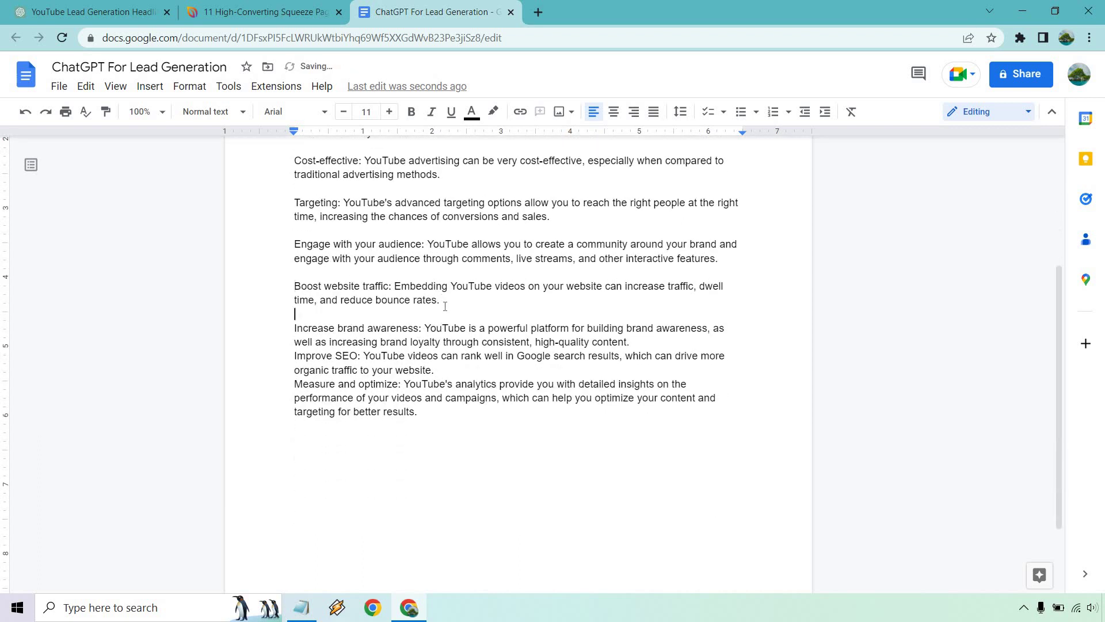
click(639, 342)
key(Return)
click(464, 384)
key(Return)
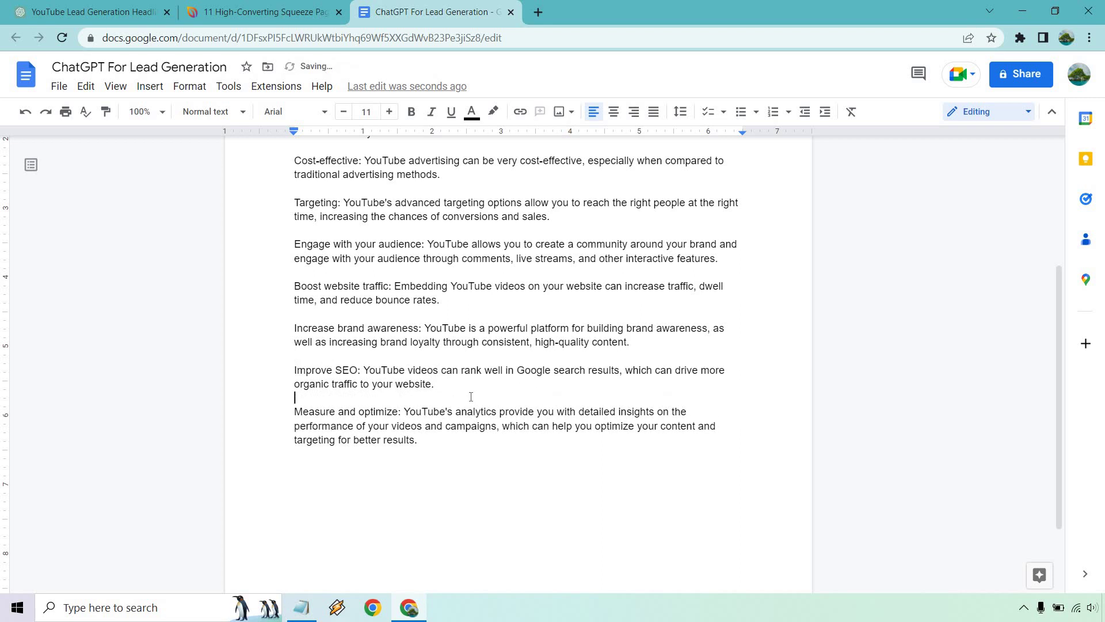
Step: Delete the Measure and optimize, Boost website traffic and Engage with your audience benefits
double_click(436, 442)
drag(314, 425, 297, 412)
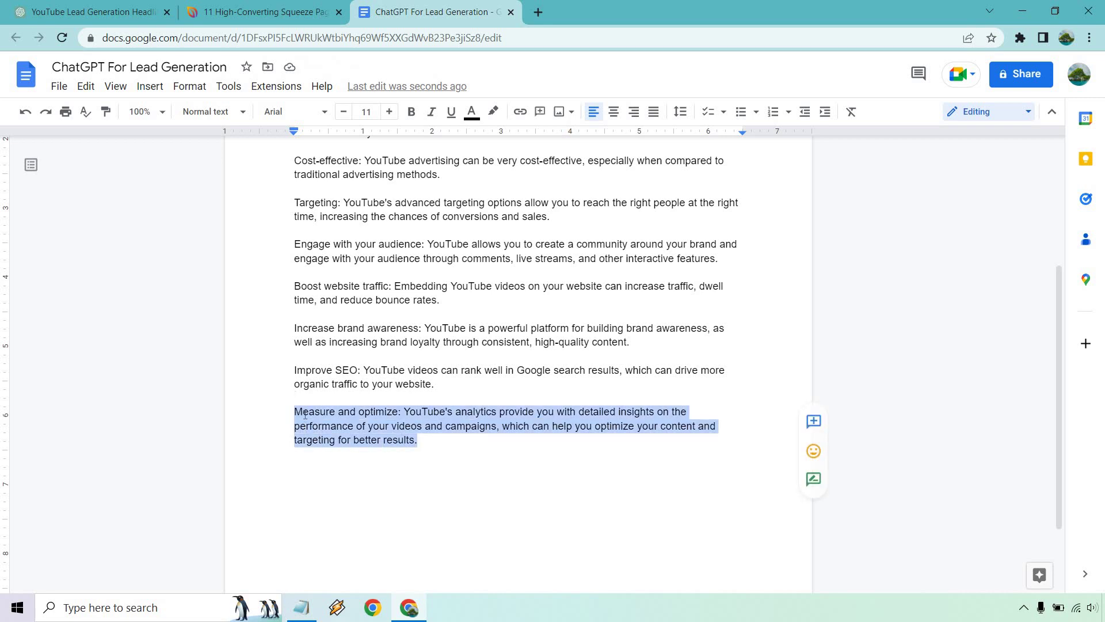
key(BackSpace)
key(BackSpace)
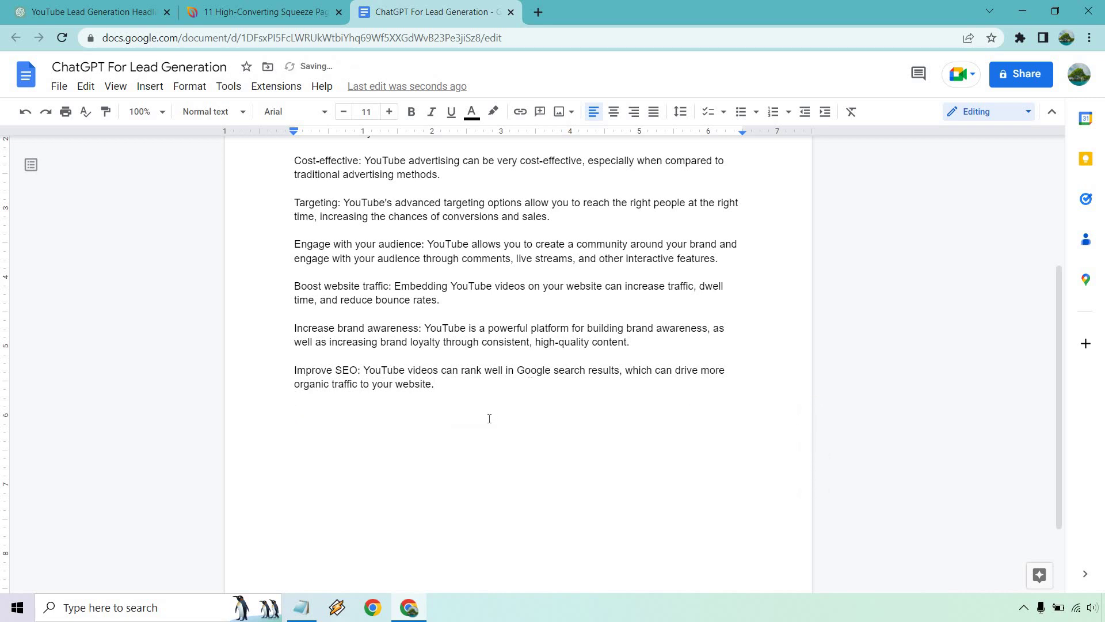
scroll(488, 418, up, 1)
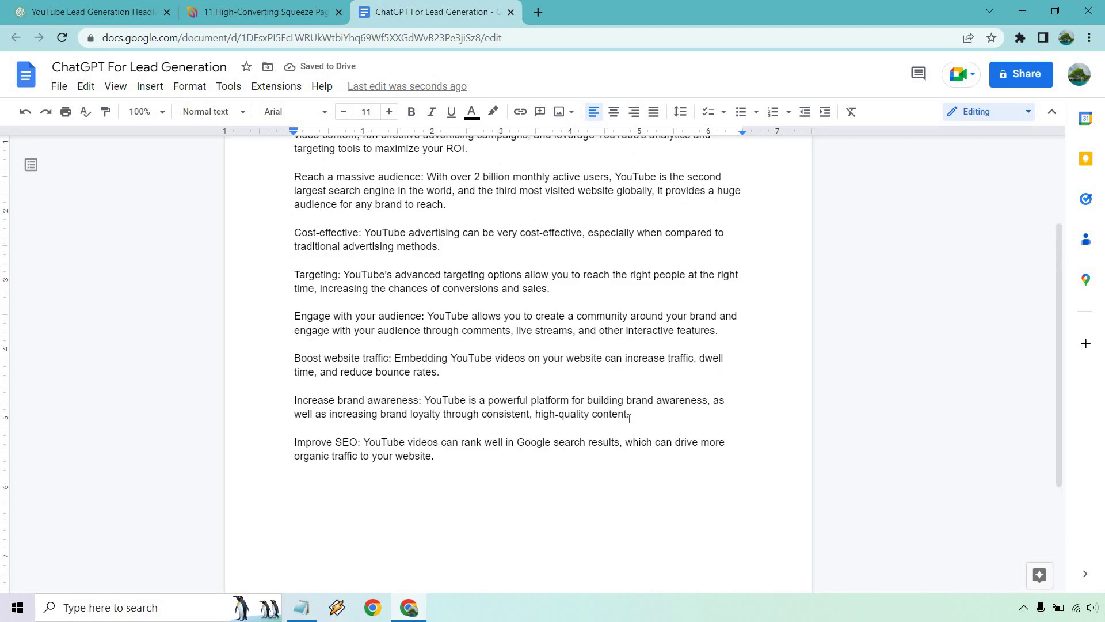
drag(638, 414, 288, 394)
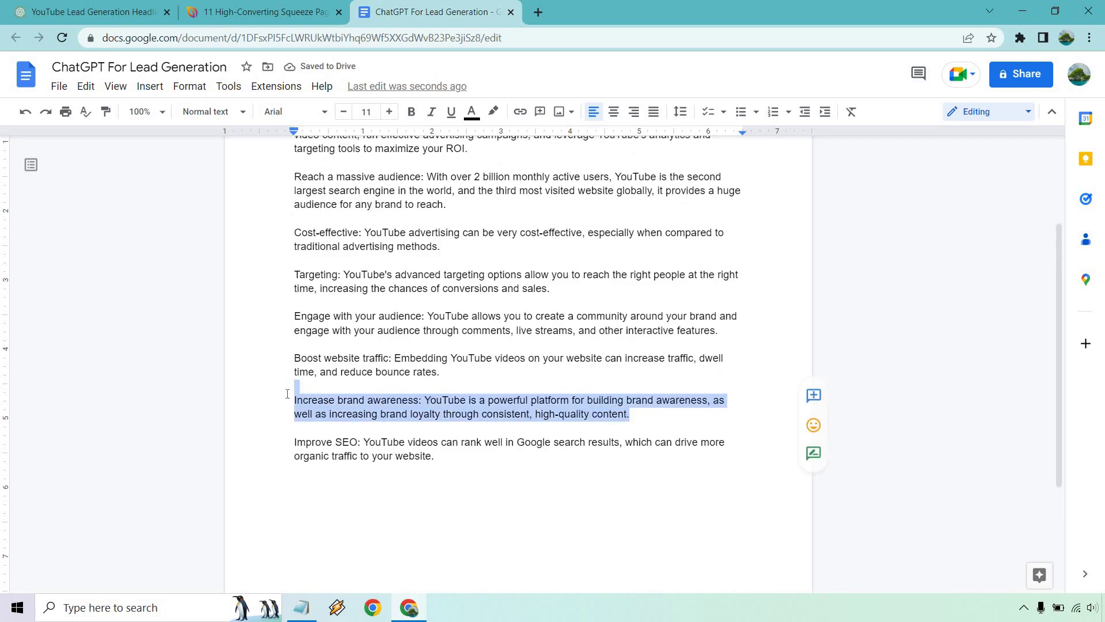
click(374, 364)
drag(440, 371, 288, 360)
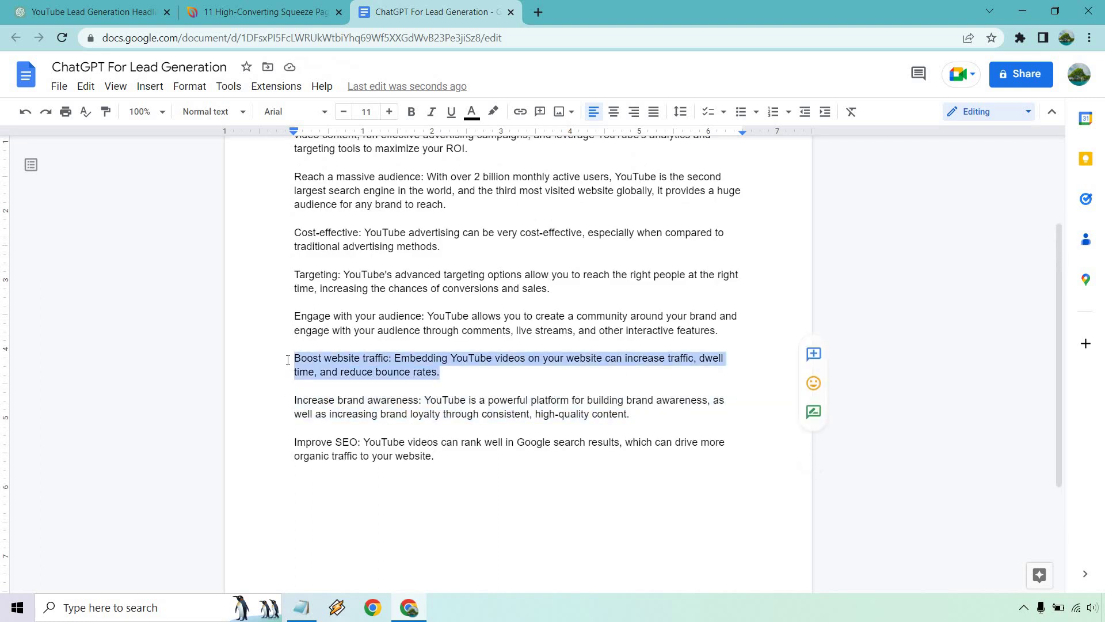
key(BackSpace)
key(BackSpace)
key(BackSpace)
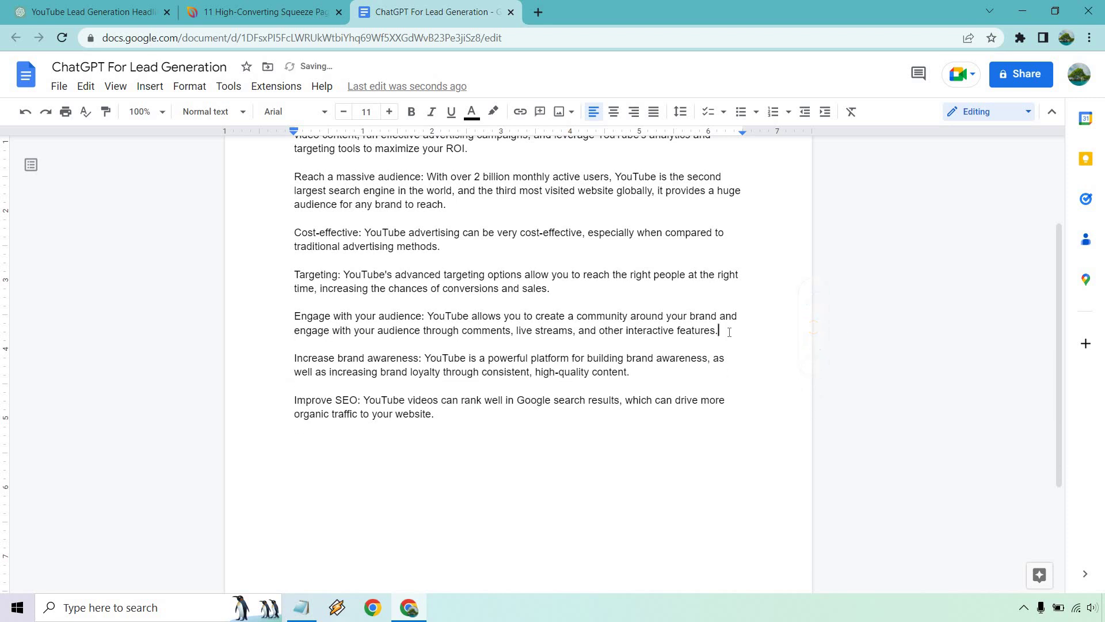
mouse_move(729, 331)
mouse_down()
mouse_move(435, 331)
mouse_move(292, 316)
mouse_up()
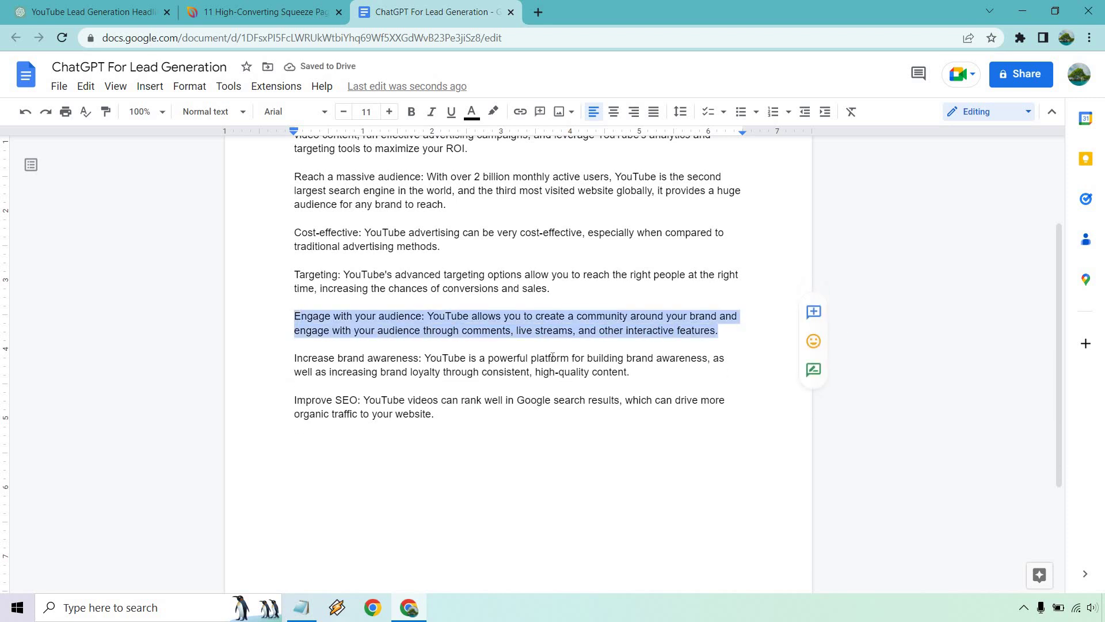
key(BackSpace)
key(BackSpace)
key(BackSpace)
scroll(611, 417, up, 1)
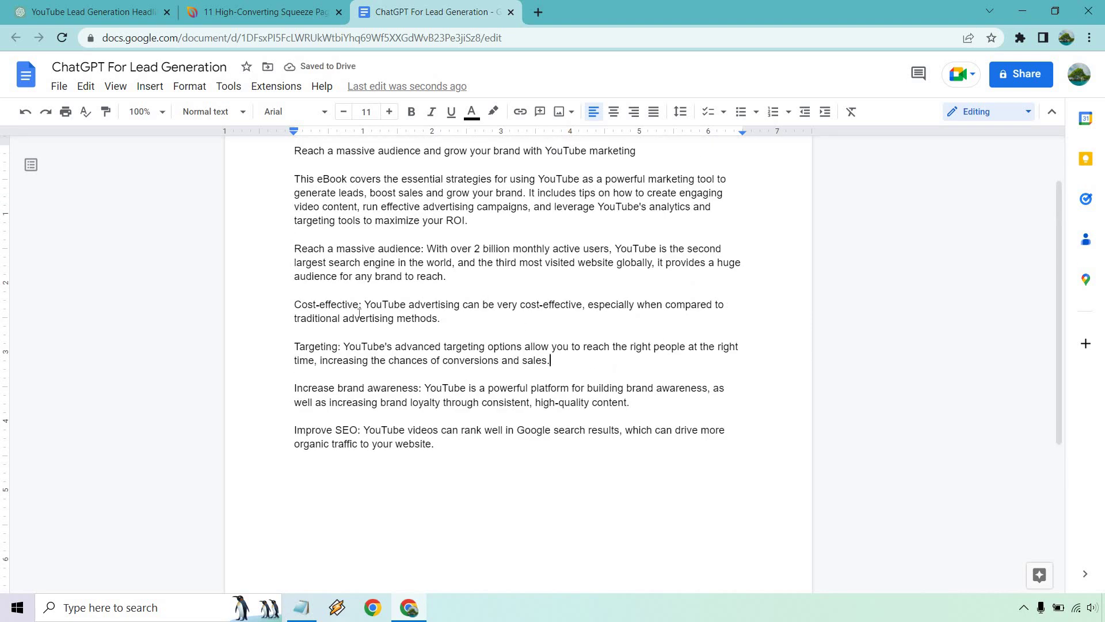
scroll(388, 317, up, 1)
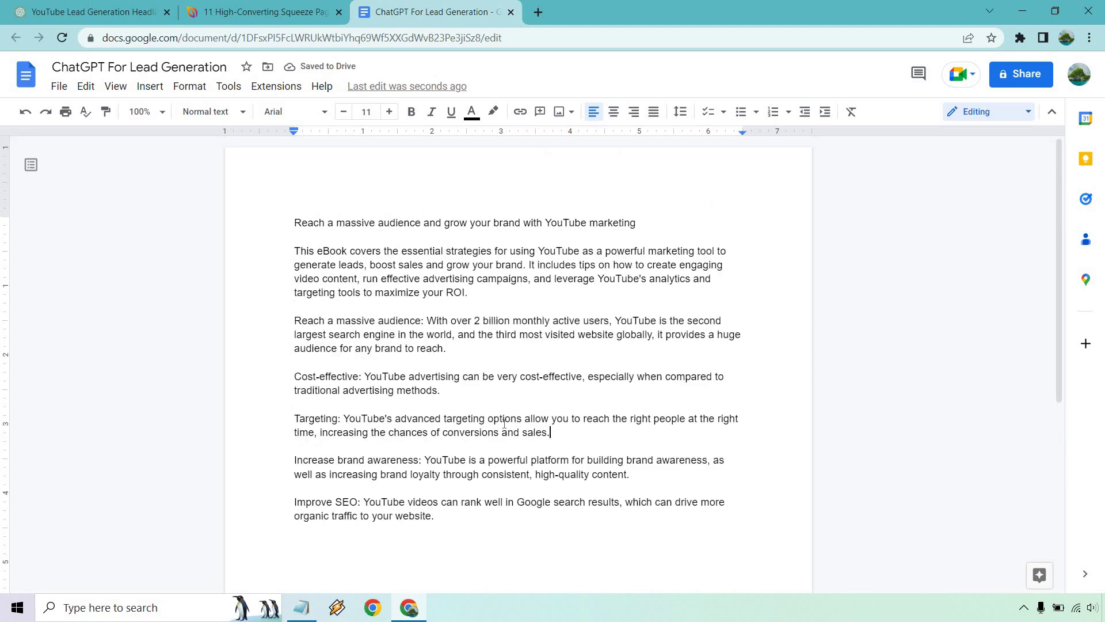
Step: Delete the Targeting benefit and its empty line, then select Improve SEO
drag(550, 432, 295, 420)
key(BackSpace)
key(BackSpace)
key(BackSpace)
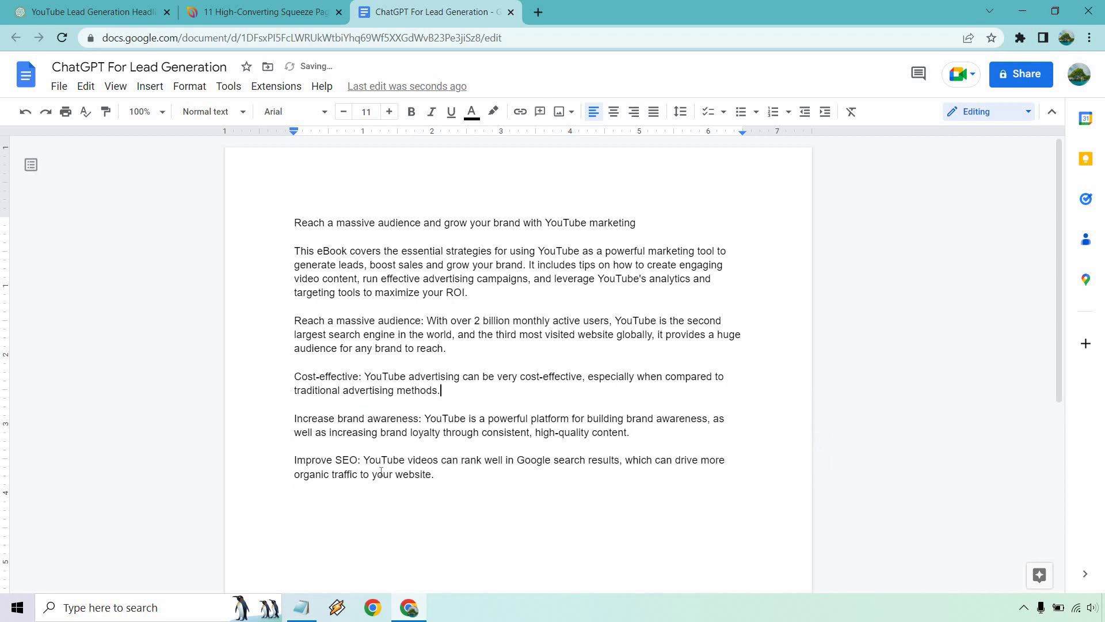
drag(435, 474, 286, 467)
key(BackSpace)
key(BackSpace)
Step: Hyphen-prefix Reach a massive audience, Cost-effective and Increase brand awareness, adding a line below
click(289, 320)
text(-)
click(294, 377)
text(-)
click(294, 419)
text(-)
click(649, 432)
key(Return)
click(267, 12)
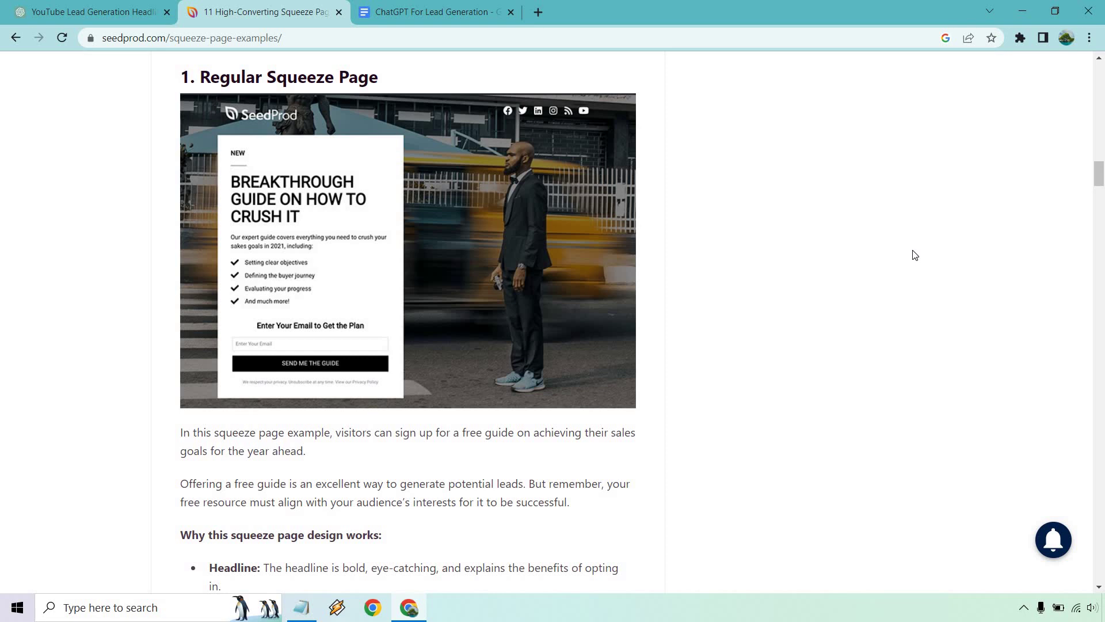
Step: Ask ChatGPT for short calls to action inviting readers to enter their best email
click(87, 13)
scroll(972, 522, down, 3)
click(972, 522)
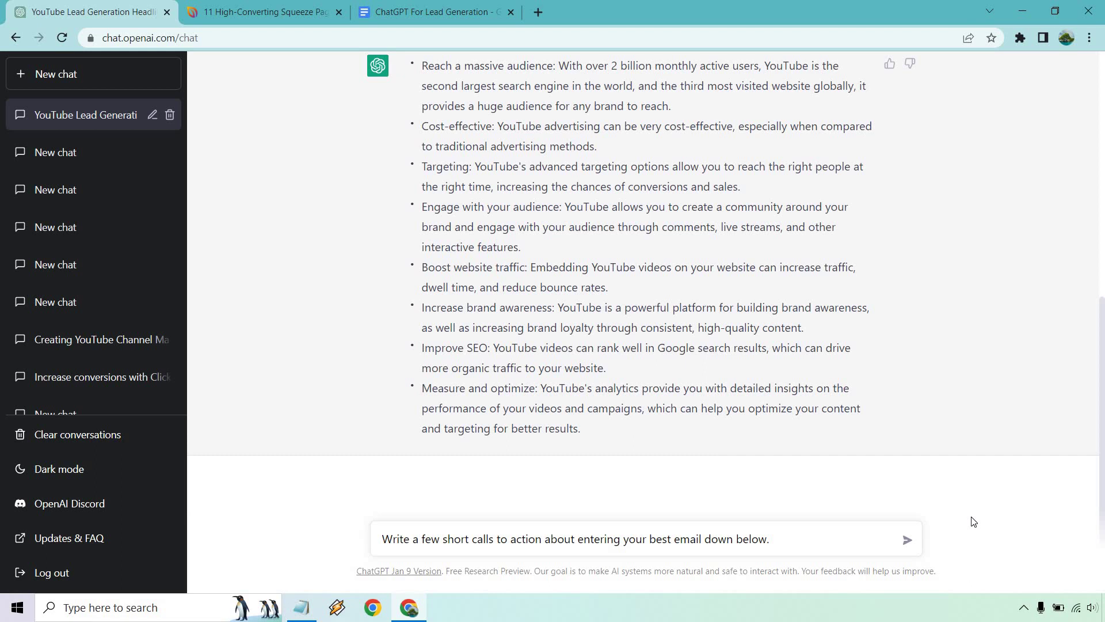
click(908, 541)
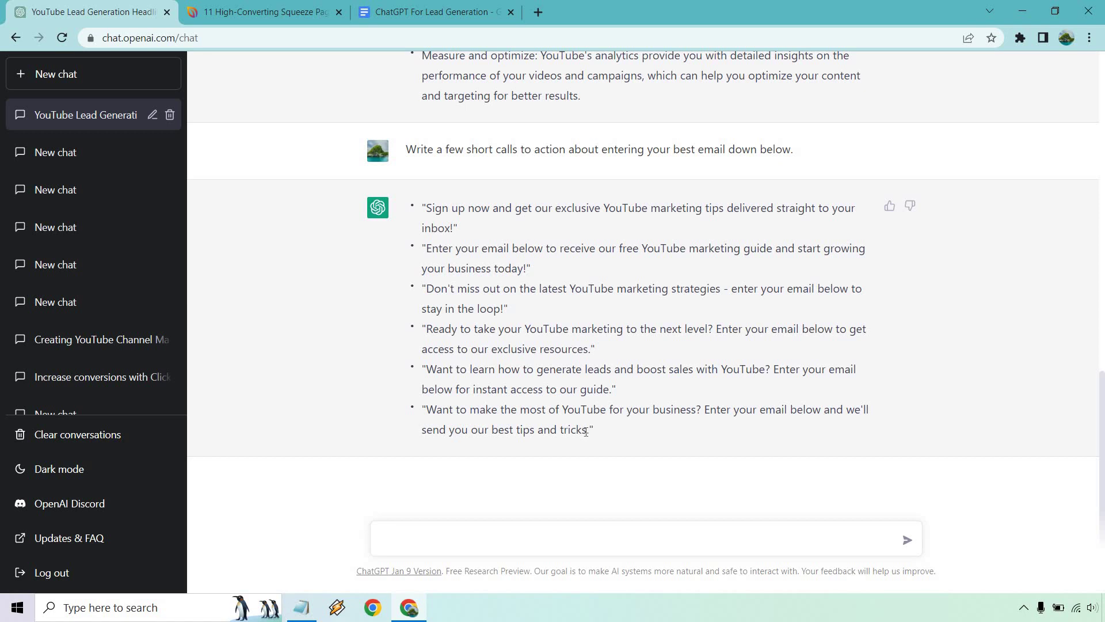
Step: Paste the last call-to-action suggestion into the doc as plain text
drag(590, 429, 425, 410)
key(ctrl+c)
click(301, 606)
key(ctrl+v)
key(ctrl+c)
click(433, 12)
key(ctrl+v)
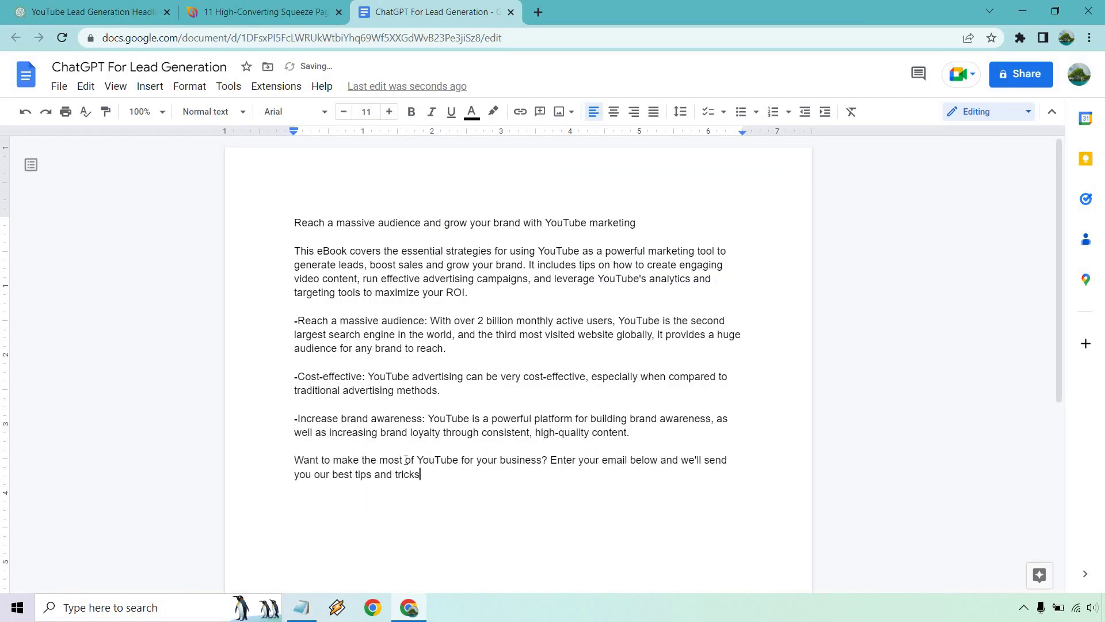
Step: Insert 'best' and a period into the CTA, then add EMAIL BOX and privacy lines
click(600, 459)
text(best)
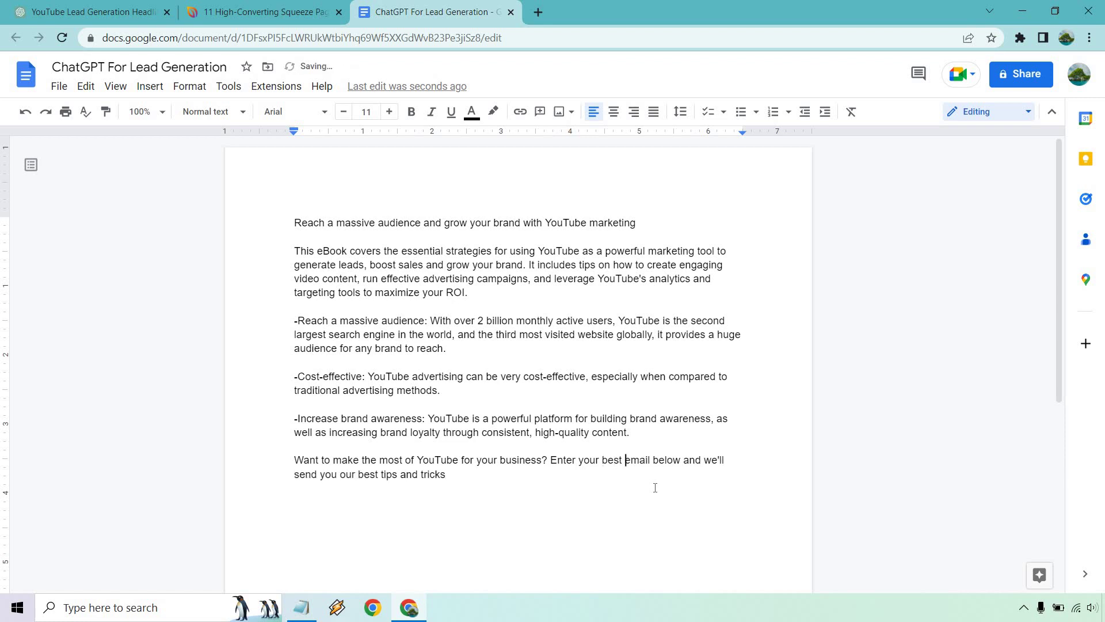
click(618, 482)
key(BackSpace)
text(.)
key(Return)
key(Return)
text(EMAIL BOX)
key(Return)
key(Return)
key(Return)
text(Privacy Policy, Terms, etc)
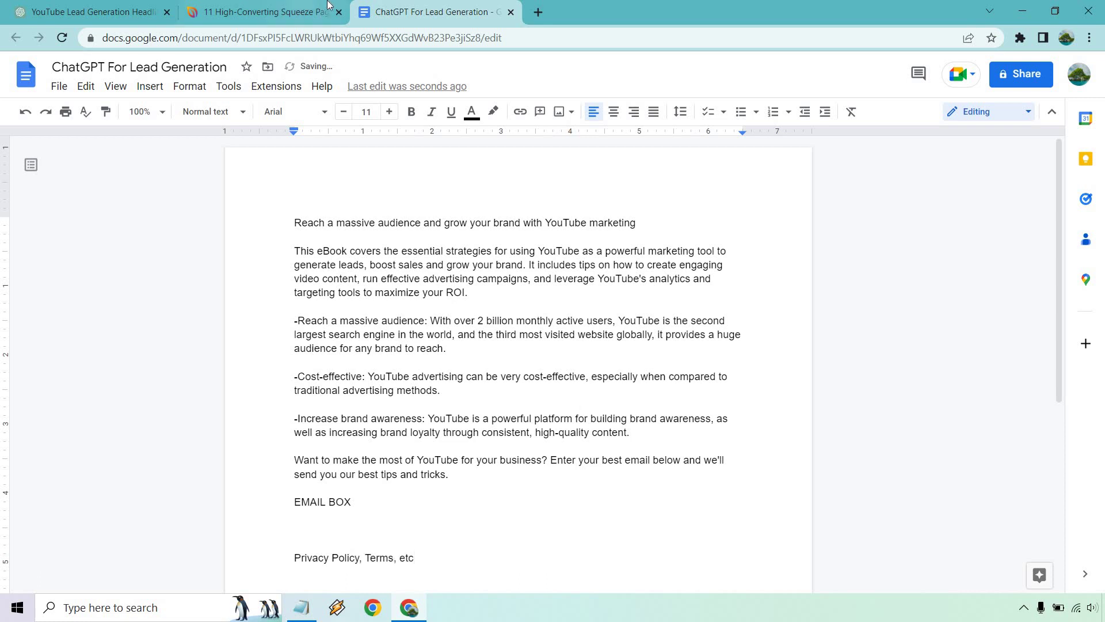
click(259, 12)
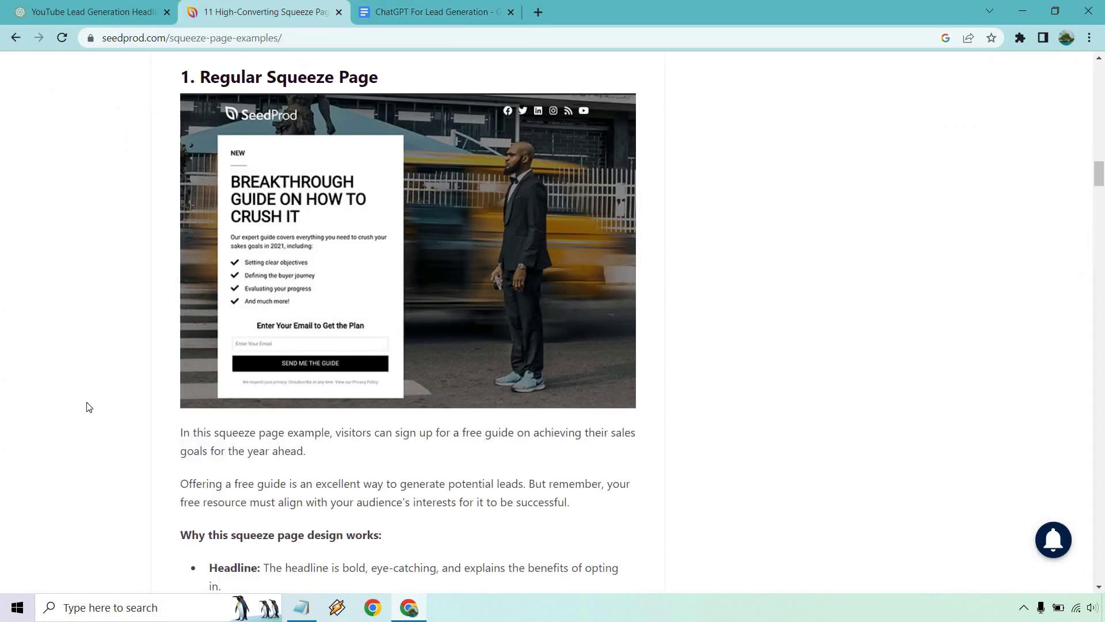
click(398, 11)
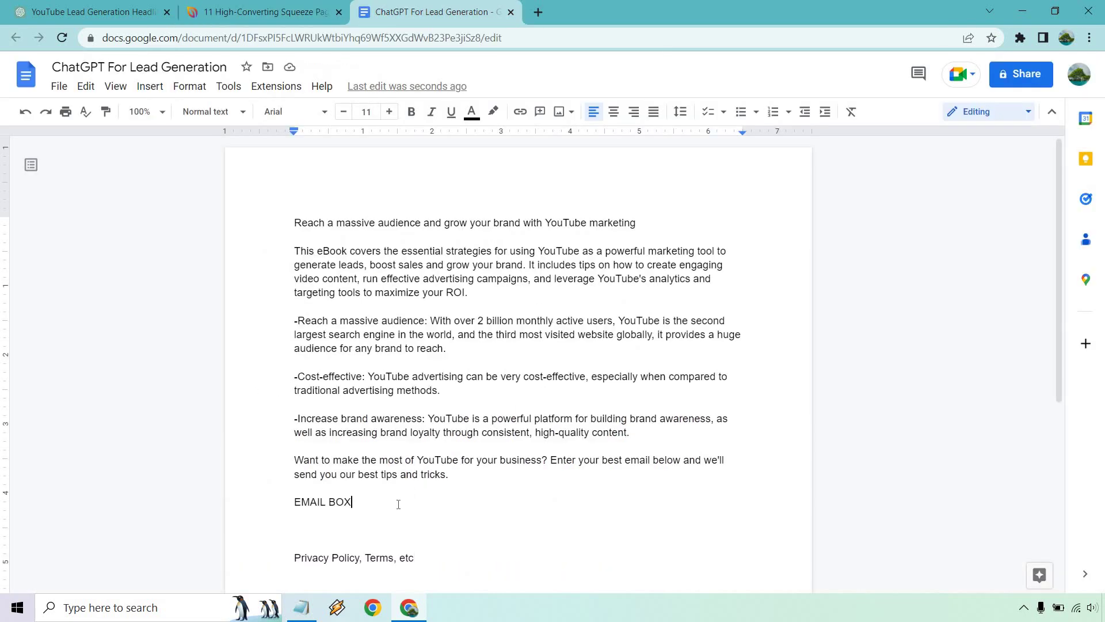
key(Return)
key(Return)
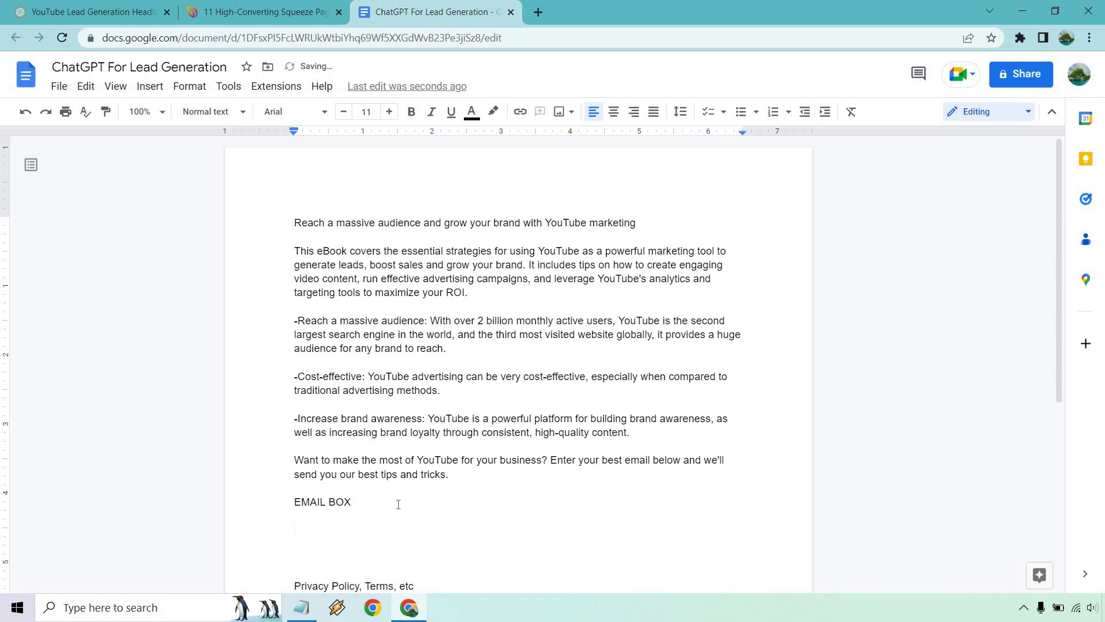
text((we respect your privacy))
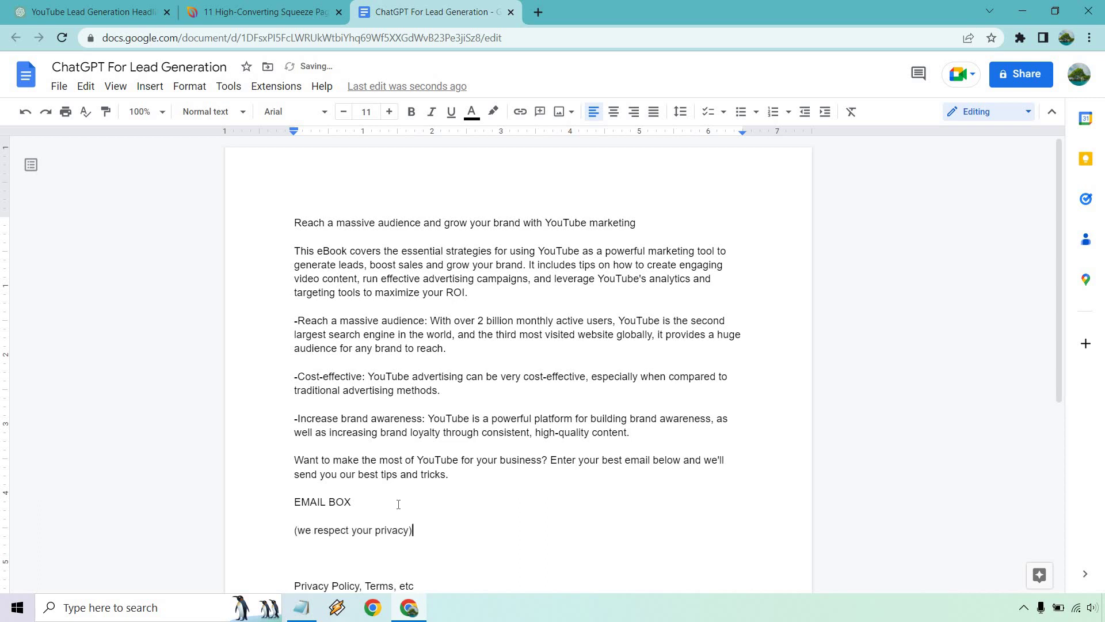
scroll(398, 504, down, 1)
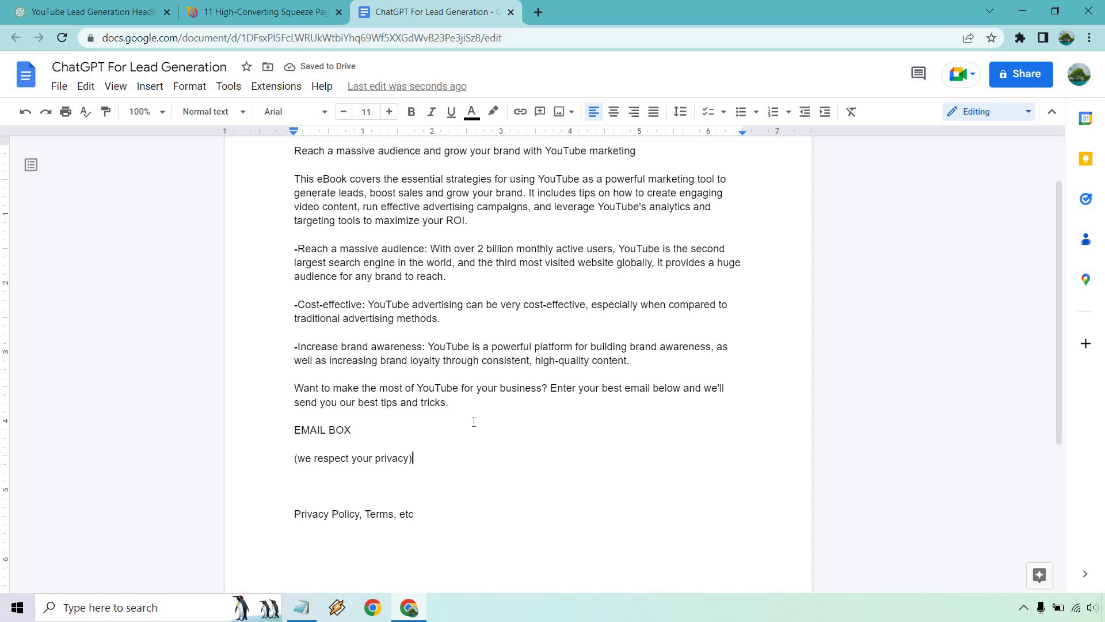
scroll(473, 421, up, 1)
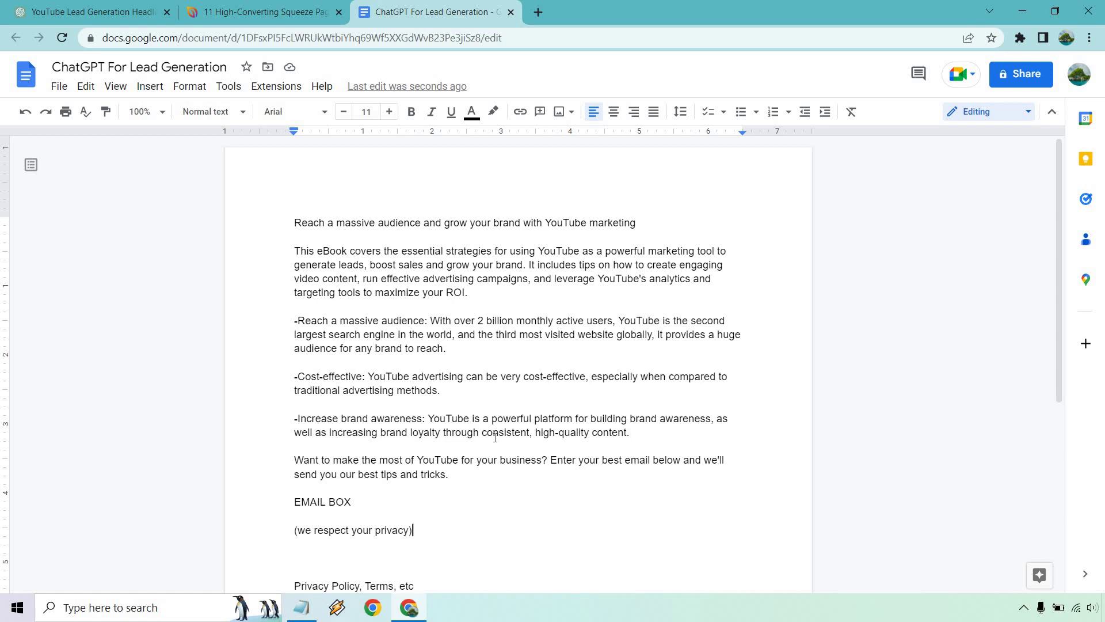
click(227, 11)
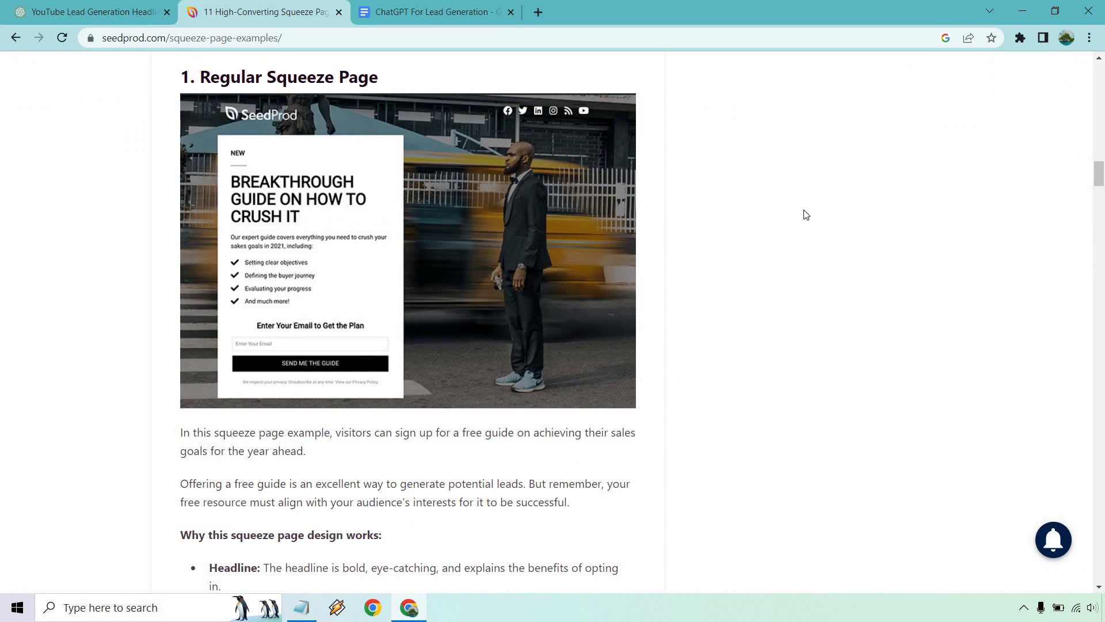
scroll(808, 216, down, 3)
scroll(812, 215, down, 1)
scroll(814, 216, down, 1)
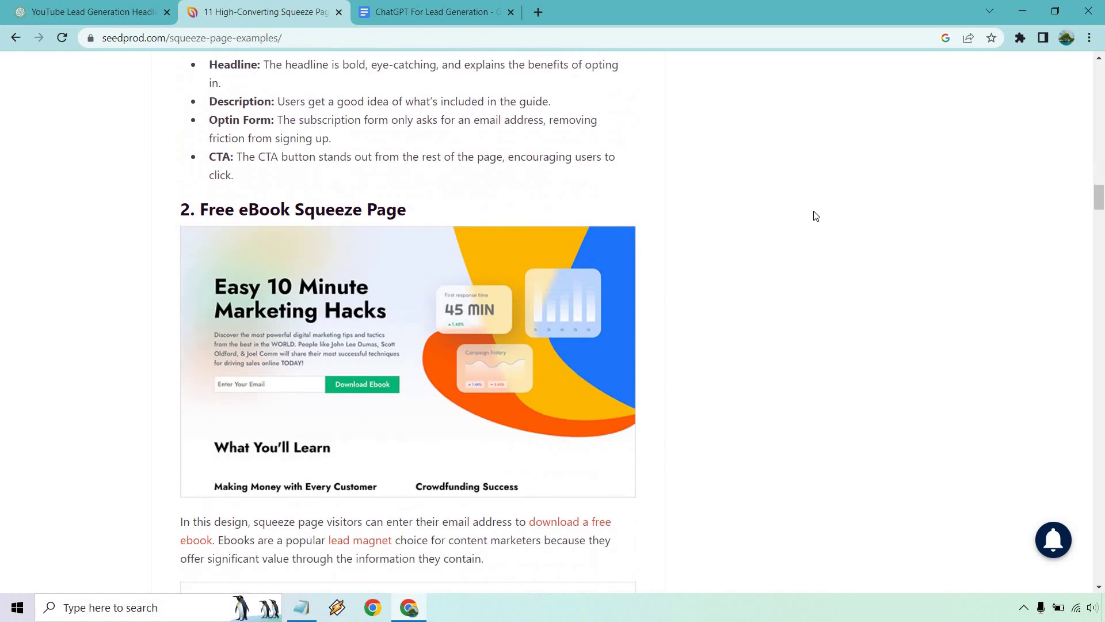
scroll(814, 216, down, 1)
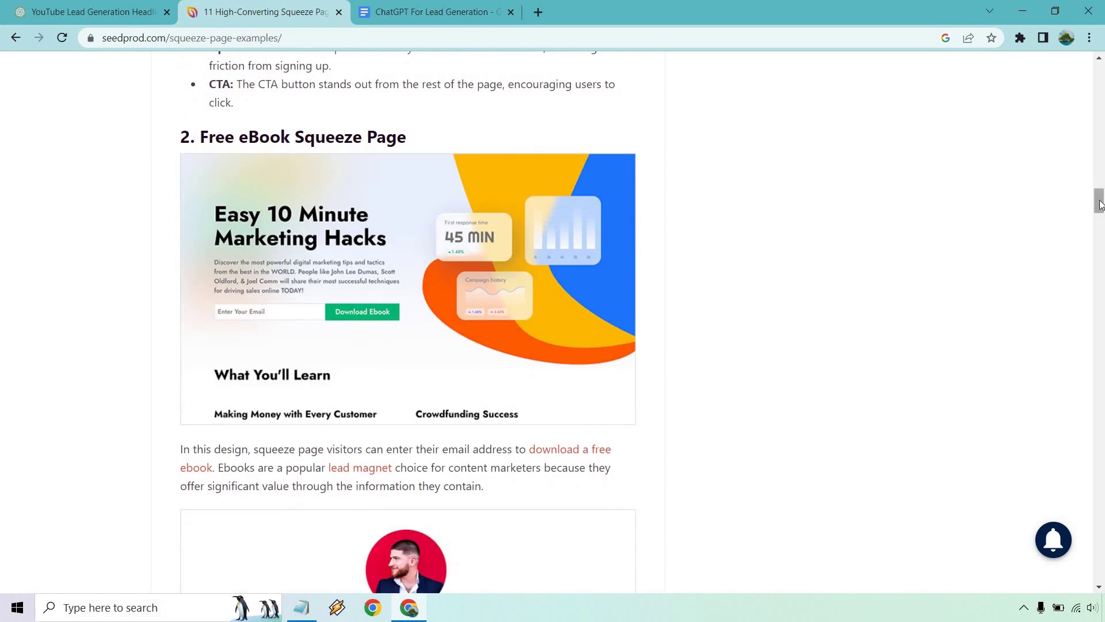
drag(1100, 204, 1100, 207)
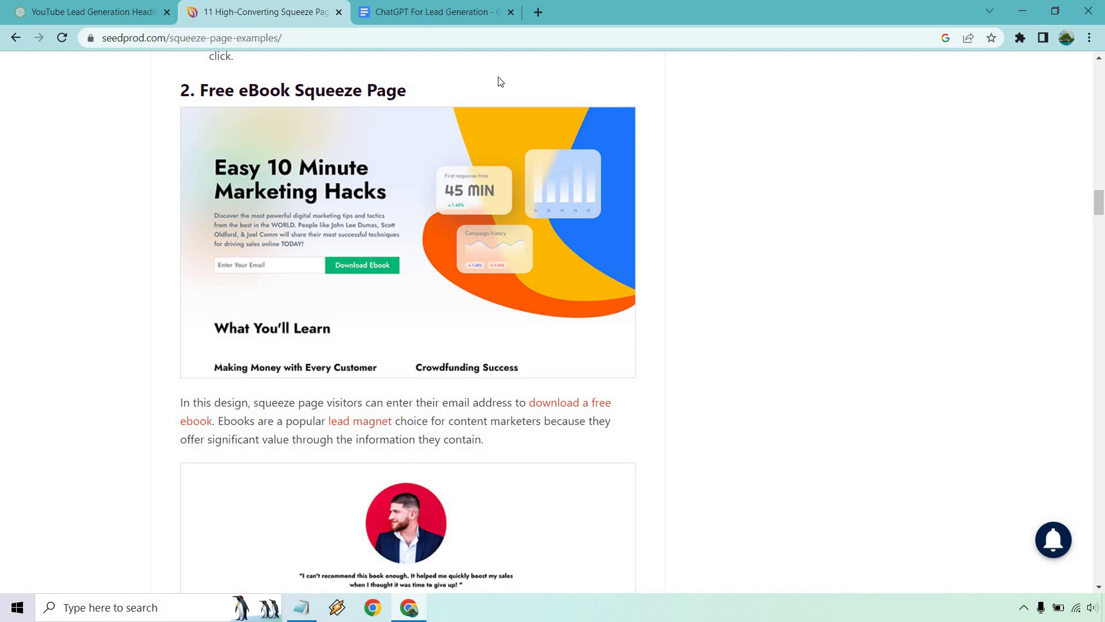
scroll(777, 193, down, 5)
scroll(785, 194, down, 4)
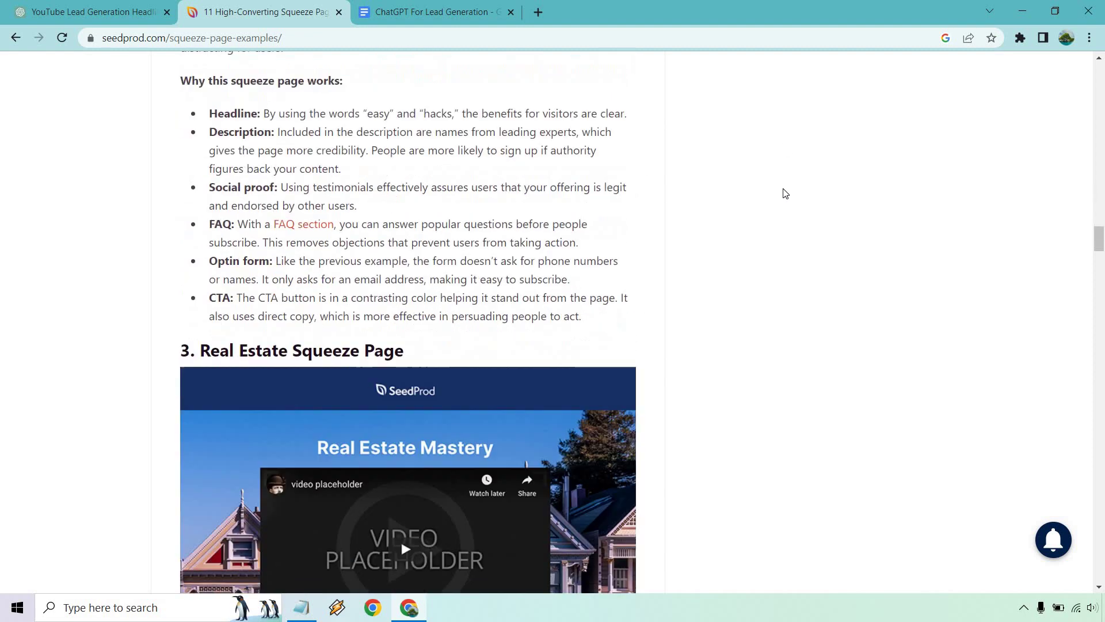
scroll(785, 194, down, 2)
scroll(785, 193, down, 5)
scroll(785, 193, down, 4)
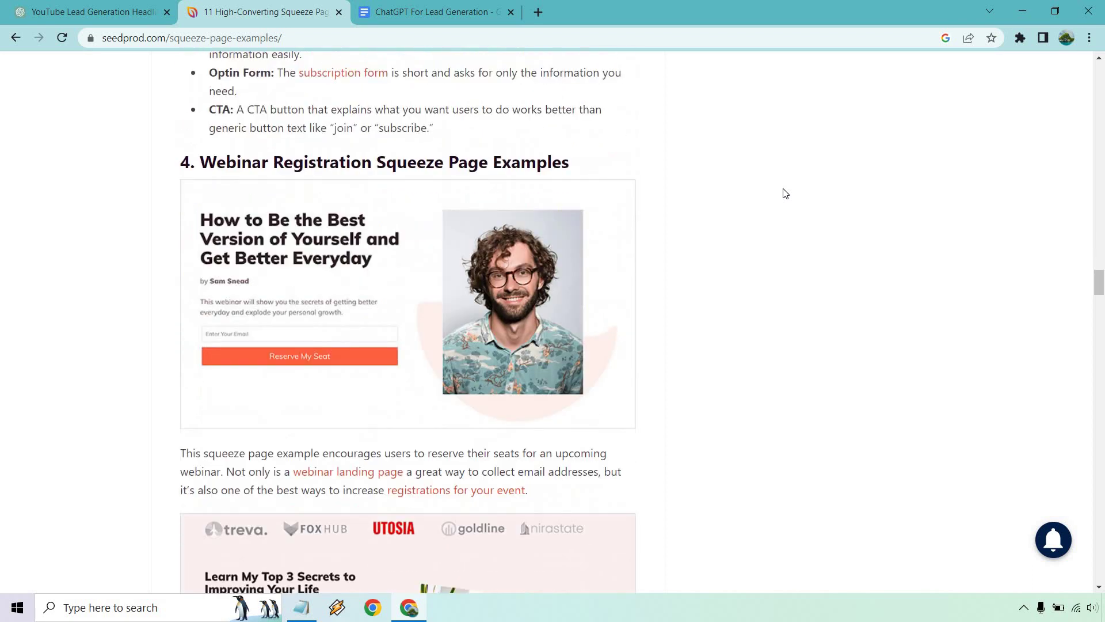
scroll(785, 194, down, 1)
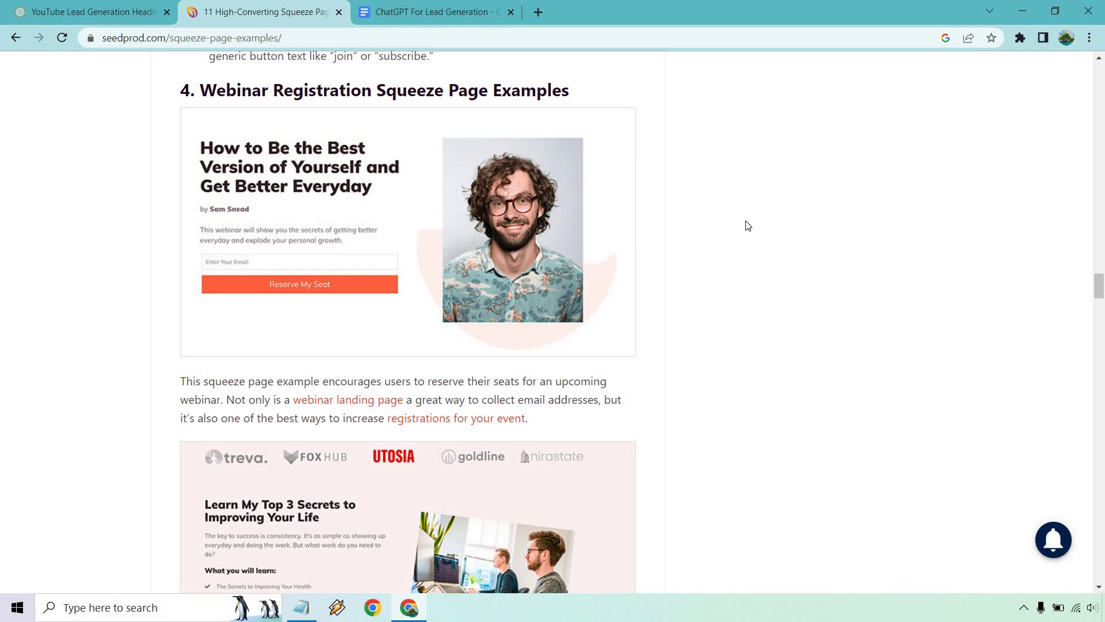
scroll(747, 225, down, 3)
scroll(648, 225, up, 2)
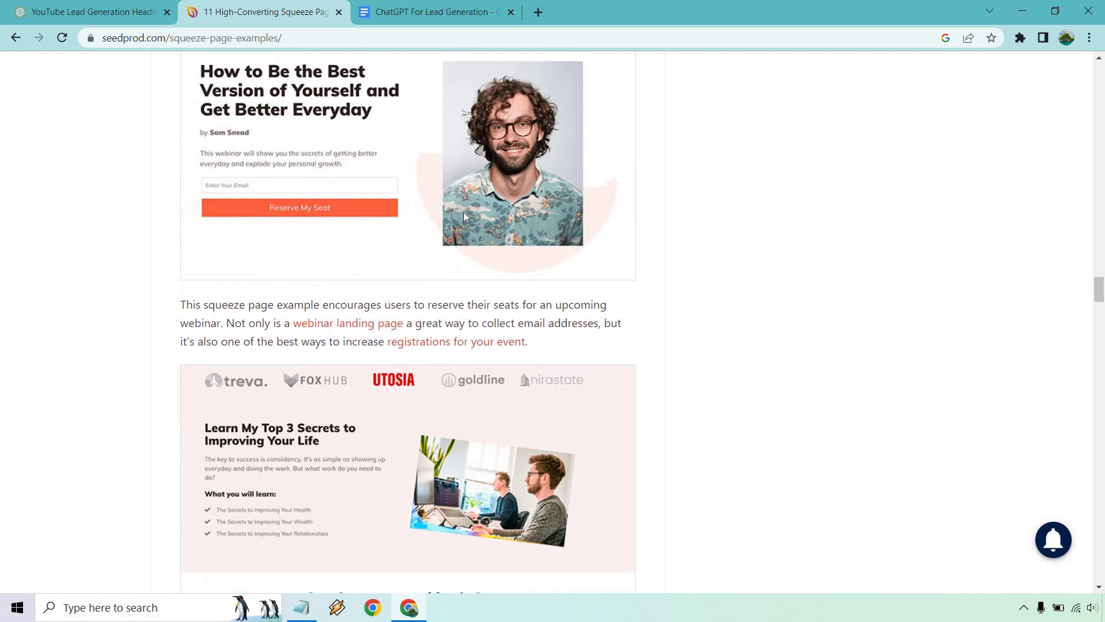
scroll(463, 212, down, 5)
scroll(726, 275, down, 4)
scroll(727, 275, down, 1)
scroll(728, 275, down, 2)
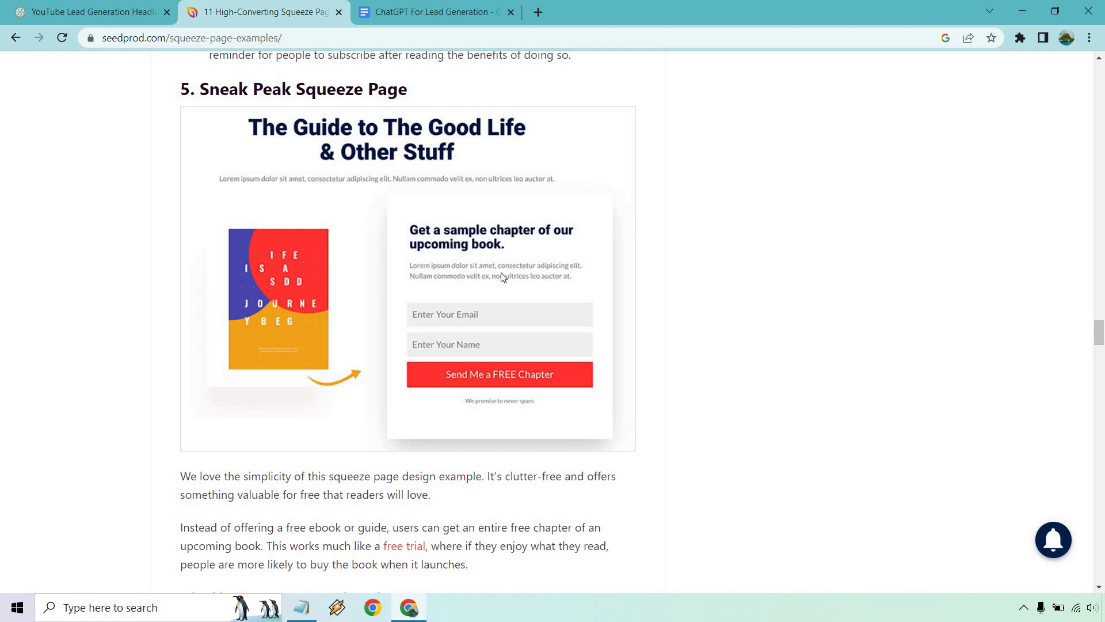
Step: Go back to the 'ChatGPT For Lead Generation' Google Doc
click(467, 15)
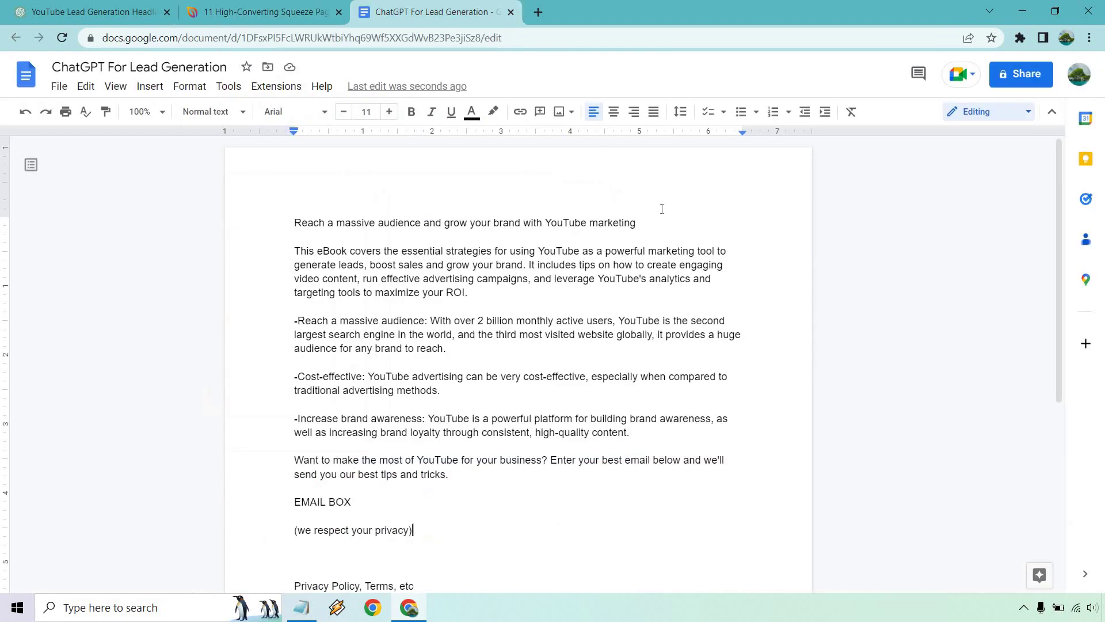